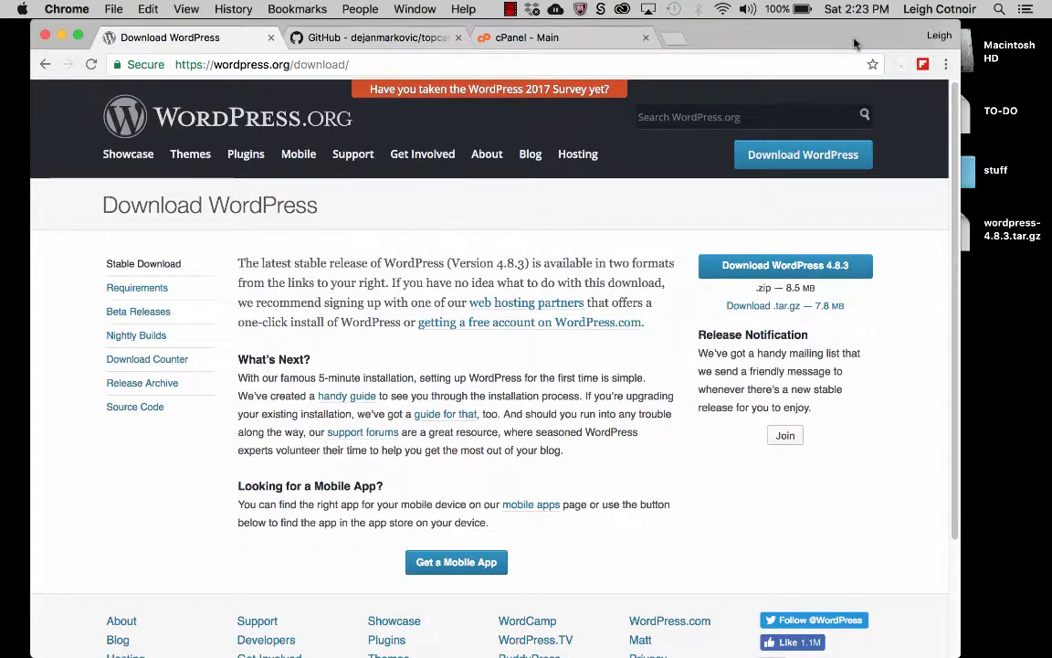
Step: Extract the wordpress-4.8.3.tar.gz archive on the desktop and place the resulting wordpress folder below it
{"action": "left_click_drag", "start_coordinate": [768, 32], "coordinate": [602, 32]}
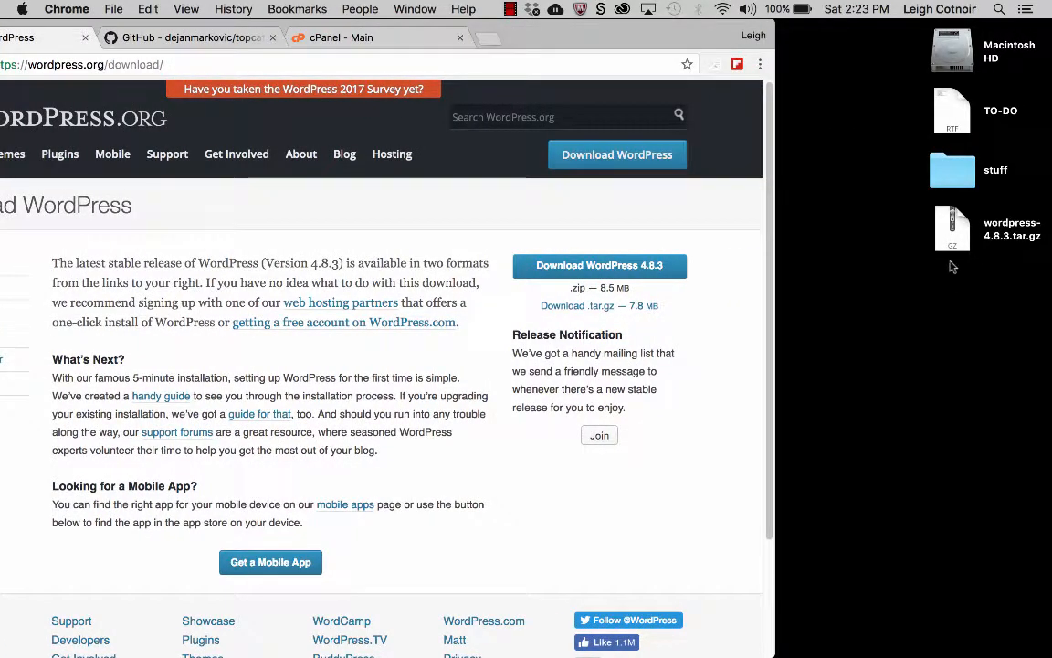
{"action": "left_click", "coordinate": [948, 234]}
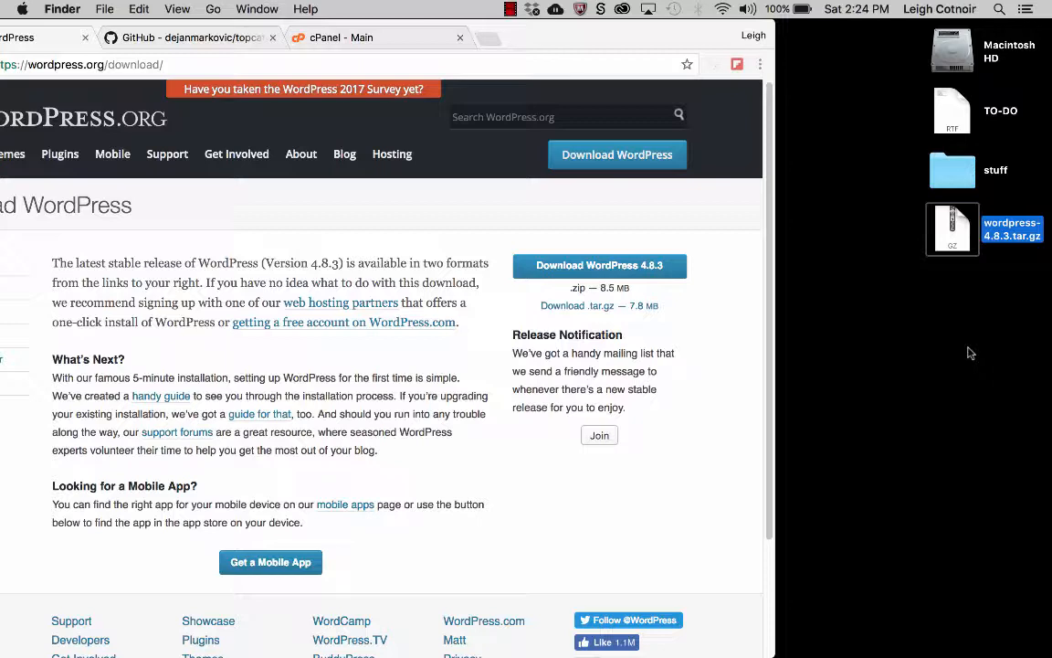
{"action": "left_click", "coordinate": [971, 353]}
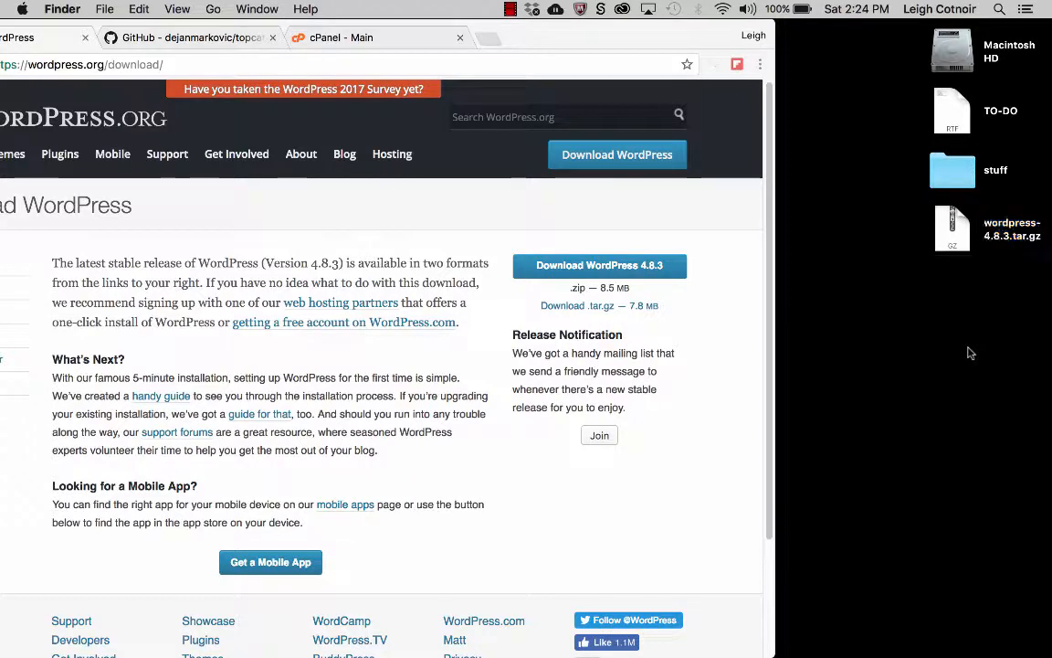
{"action": "double_click", "coordinate": [957, 236]}
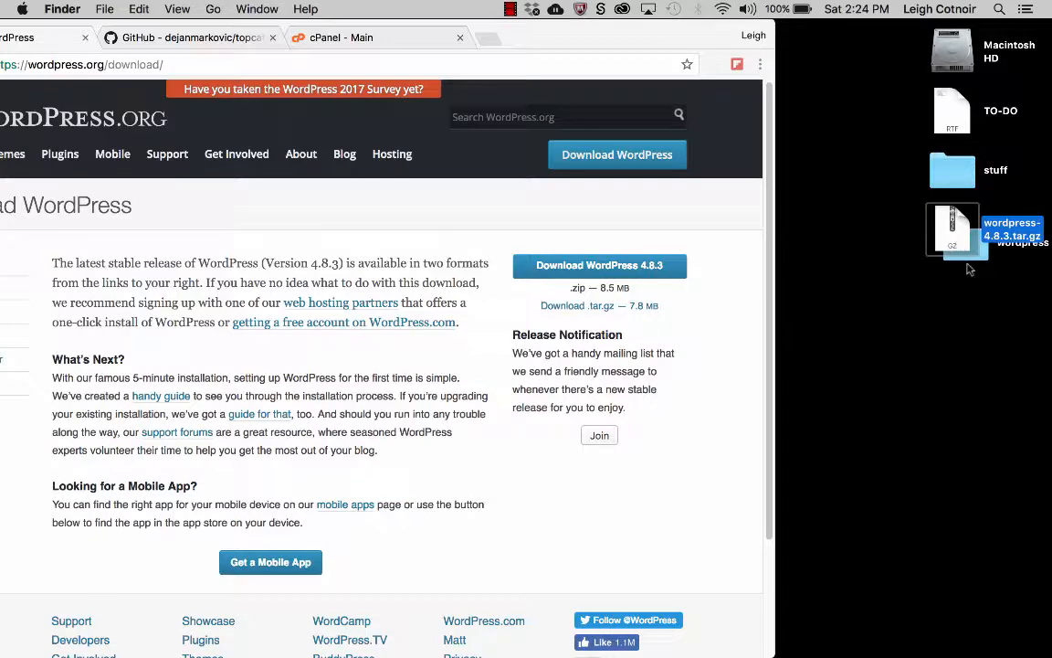
{"action": "left_click_drag", "start_coordinate": [970, 270], "coordinate": [978, 314]}
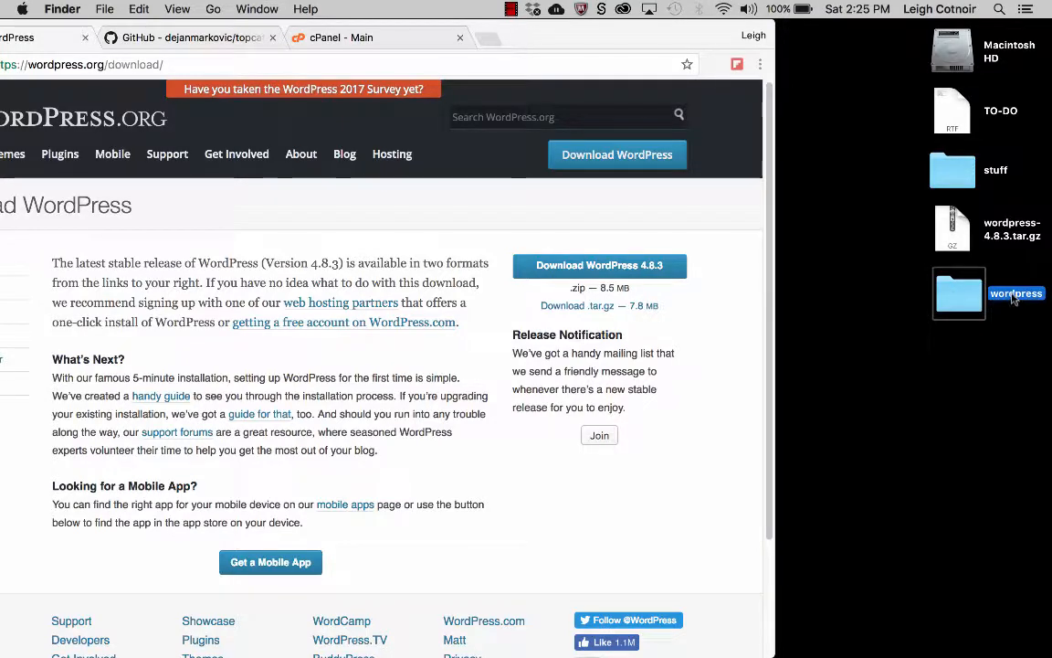
Step: Rename the extracted wordpress folder on the desktop as ce
{"action": "left_click_drag", "start_coordinate": [955, 302], "coordinate": [959, 303]}
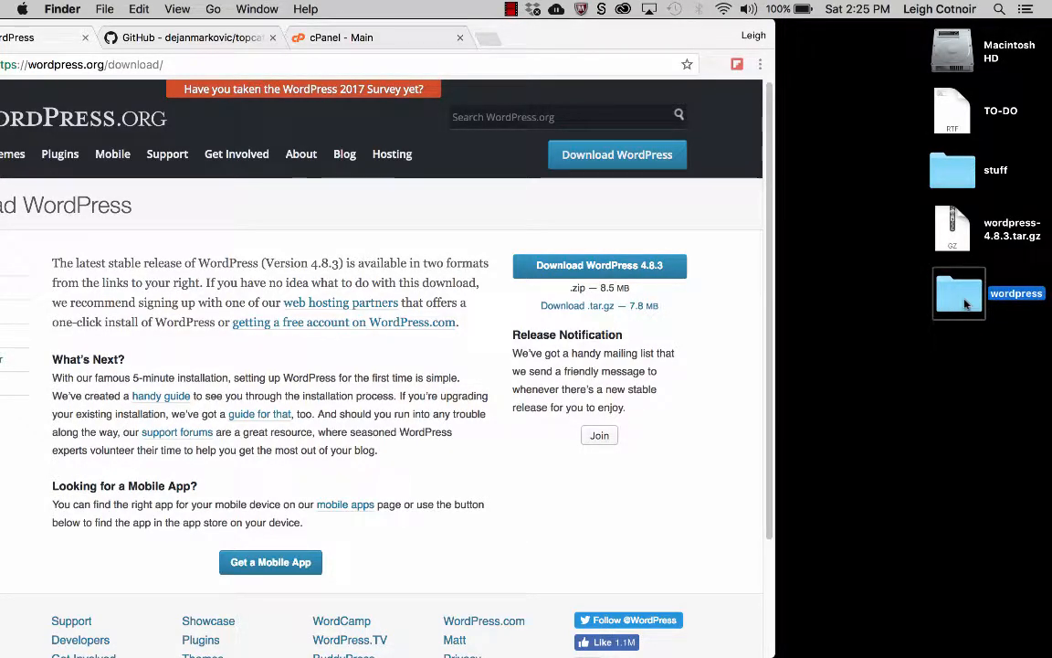
{"action": "left_click", "coordinate": [1015, 293]}
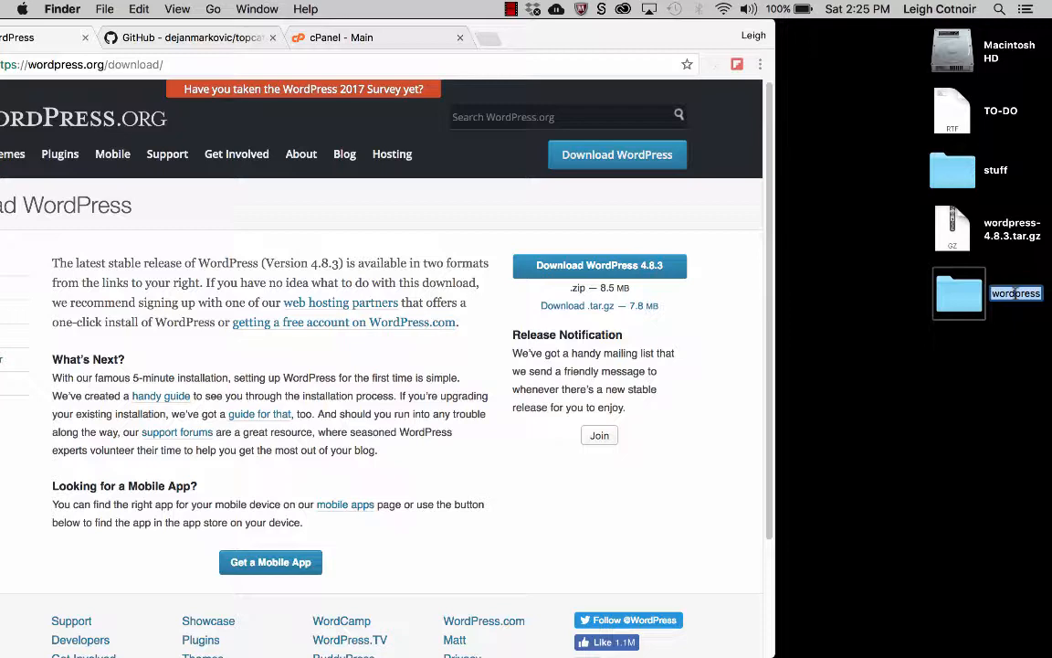
{"action": "type", "text": "ce"}
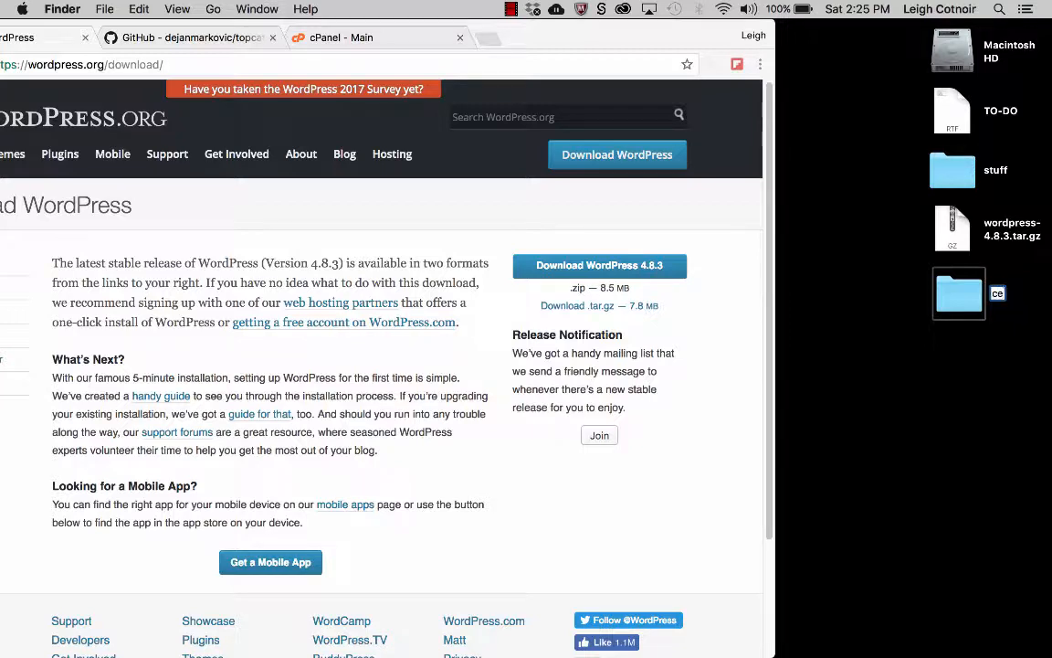
{"action": "key", "text": "Return"}
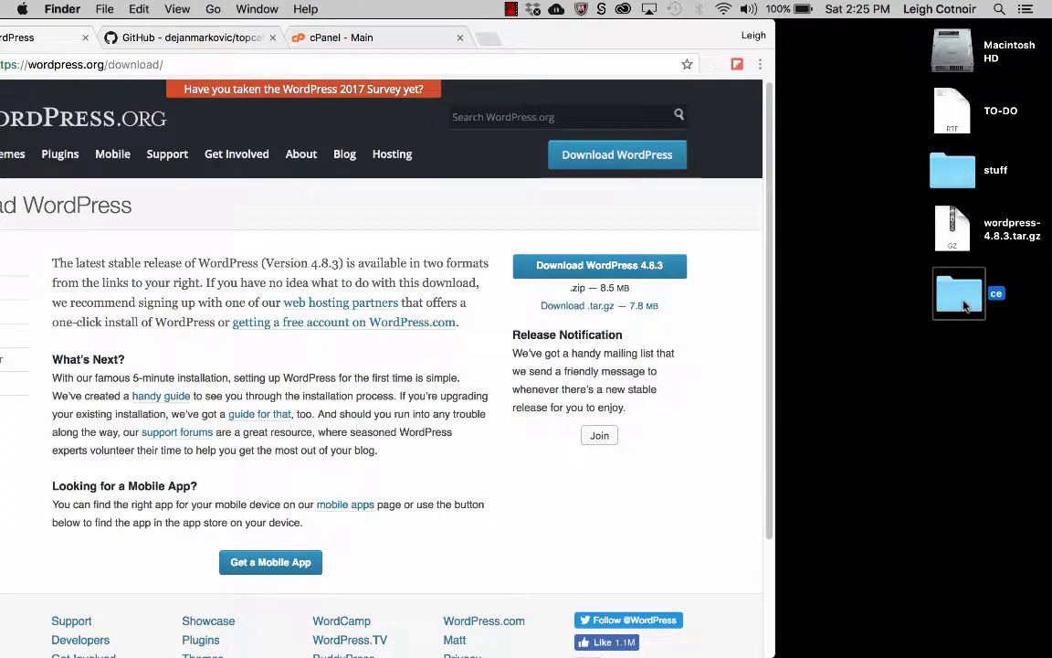
Step: Open the ce folder in an enlarged window and expand its wp-content and themes folders
{"action": "double_click", "coordinate": [961, 297]}
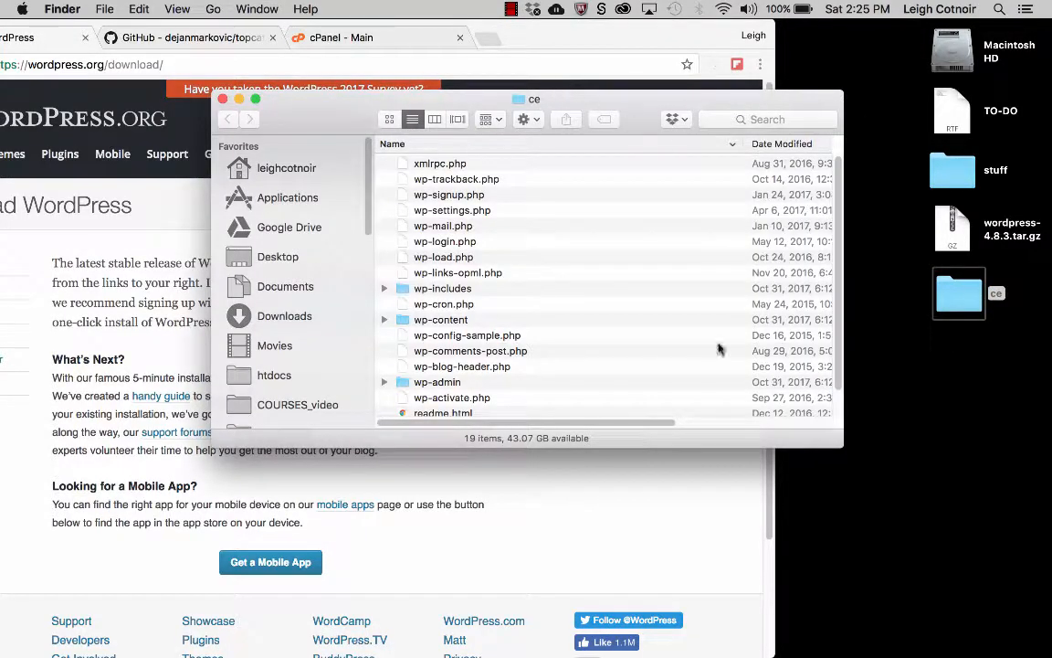
{"action": "left_click_drag", "start_coordinate": [841, 446], "coordinate": [719, 589]}
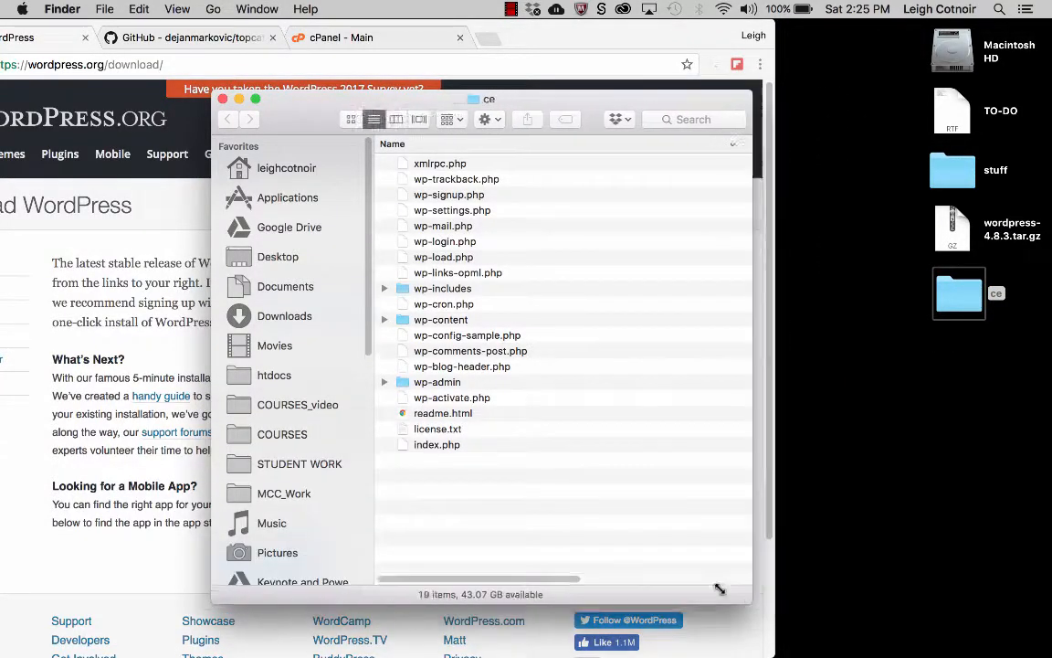
{"action": "left_click_drag", "start_coordinate": [512, 97], "coordinate": [730, 70]}
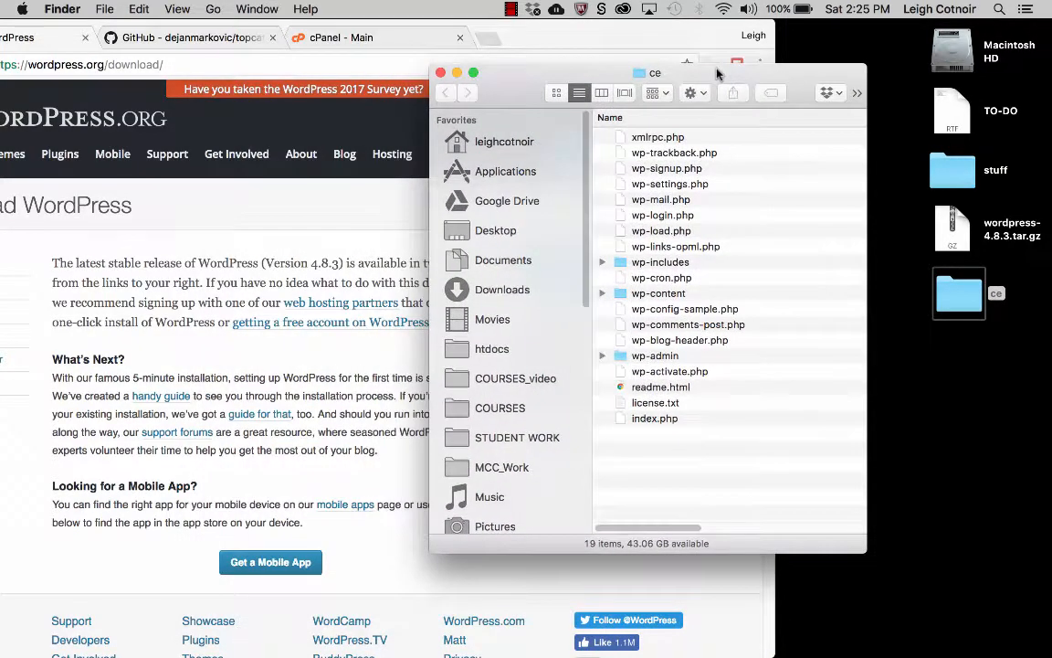
{"action": "left_click", "coordinate": [620, 297]}
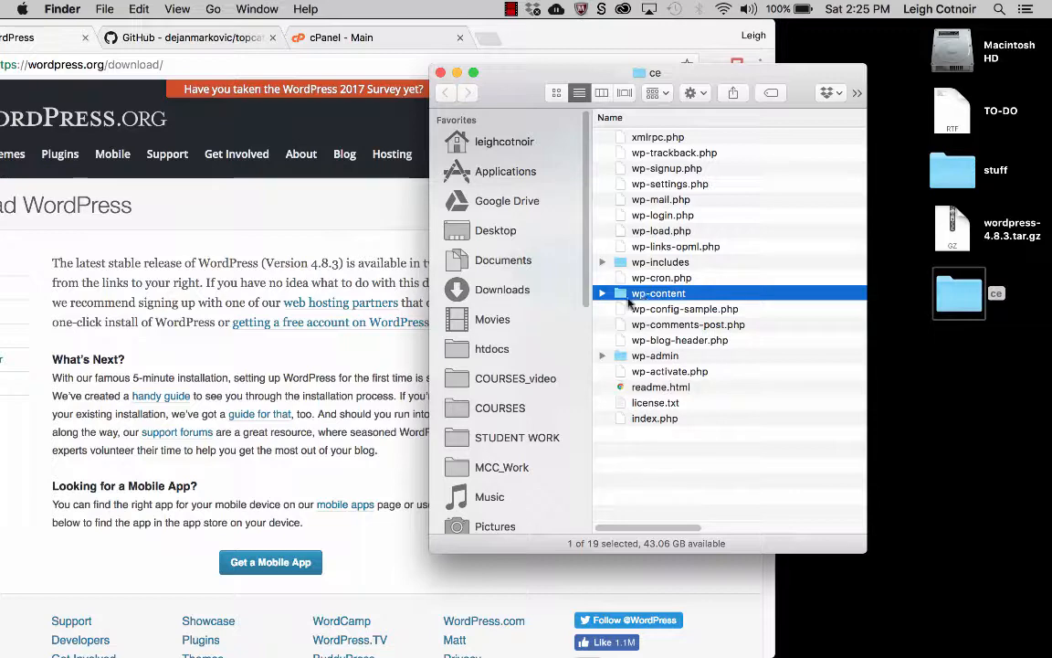
{"action": "key", "text": "Right"}
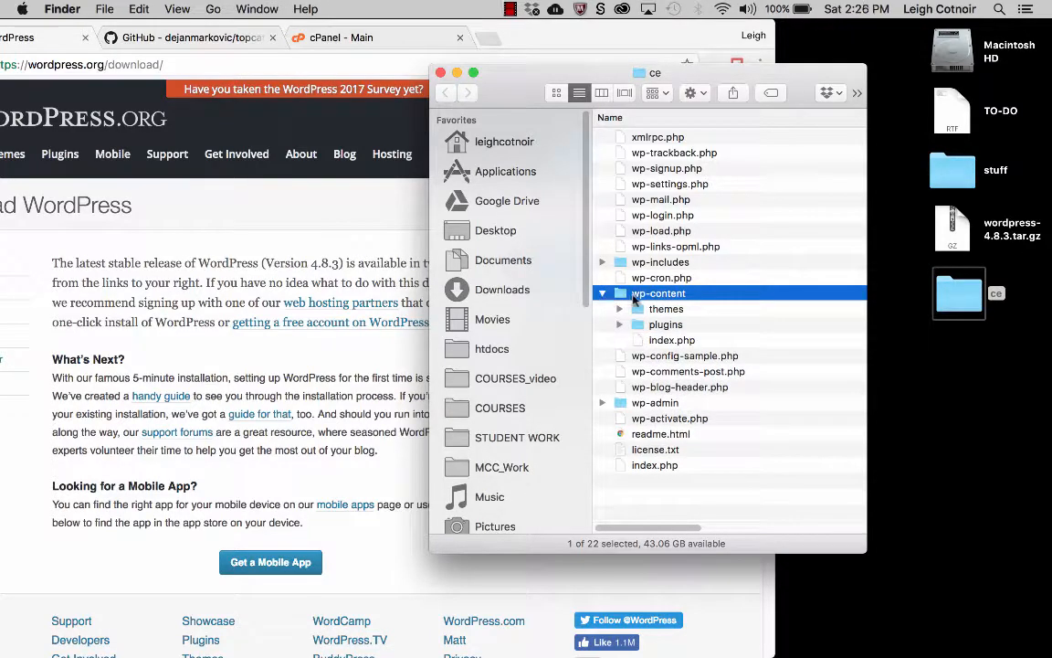
{"action": "left_click", "coordinate": [615, 312]}
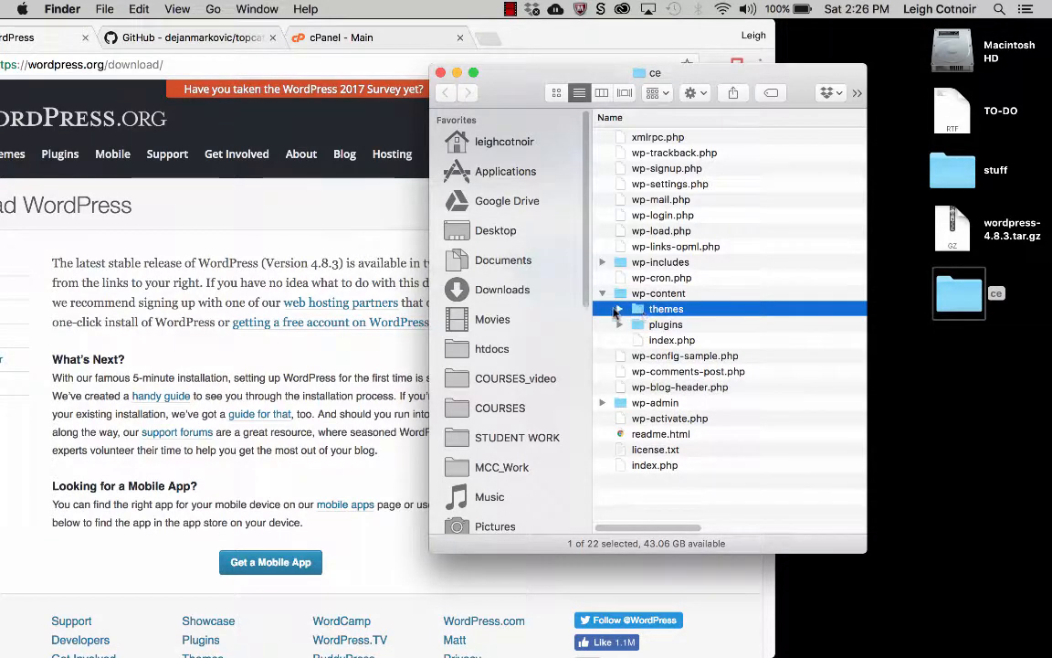
{"action": "left_click", "coordinate": [619, 310]}
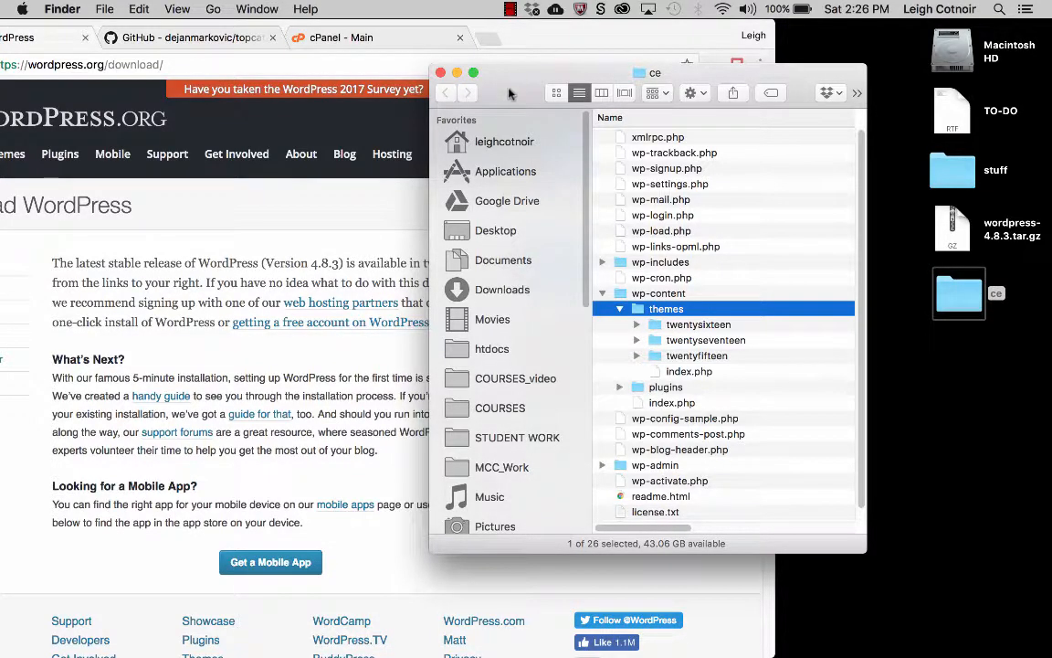
Step: Switch to Chrome and download the topcat_start GitHub repository as a ZIP named topcat_start-master to the Desktop
{"action": "left_click_drag", "start_coordinate": [510, 95], "coordinate": [665, 63]}
{"action": "left_click", "coordinate": [473, 26]}
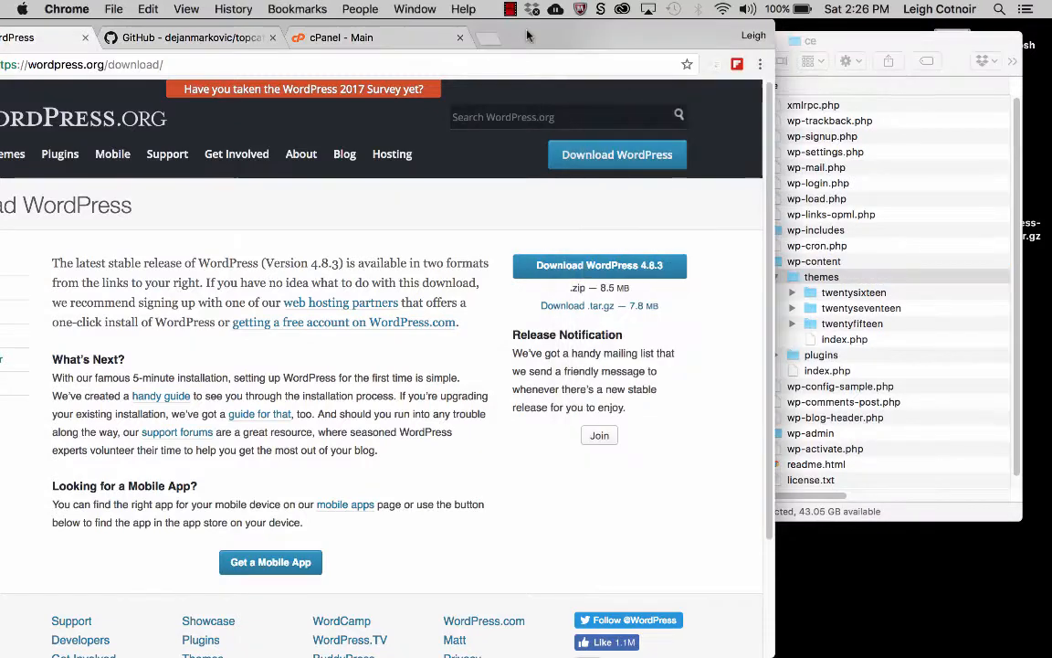
{"action": "left_click_drag", "start_coordinate": [473, 26], "coordinate": [741, 27]}
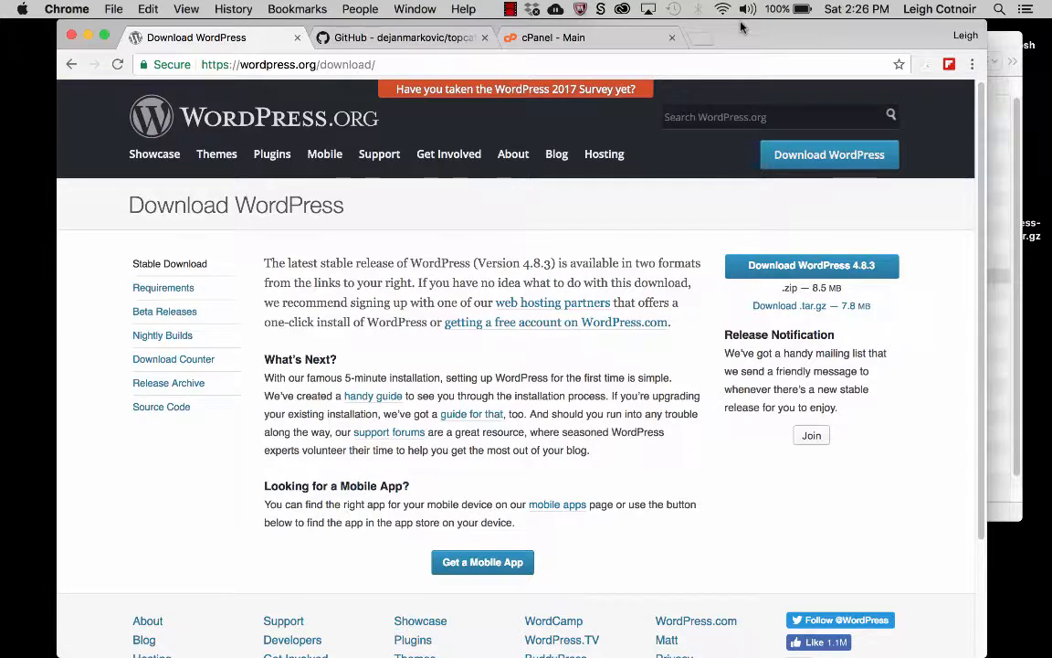
{"action": "left_click", "coordinate": [402, 39]}
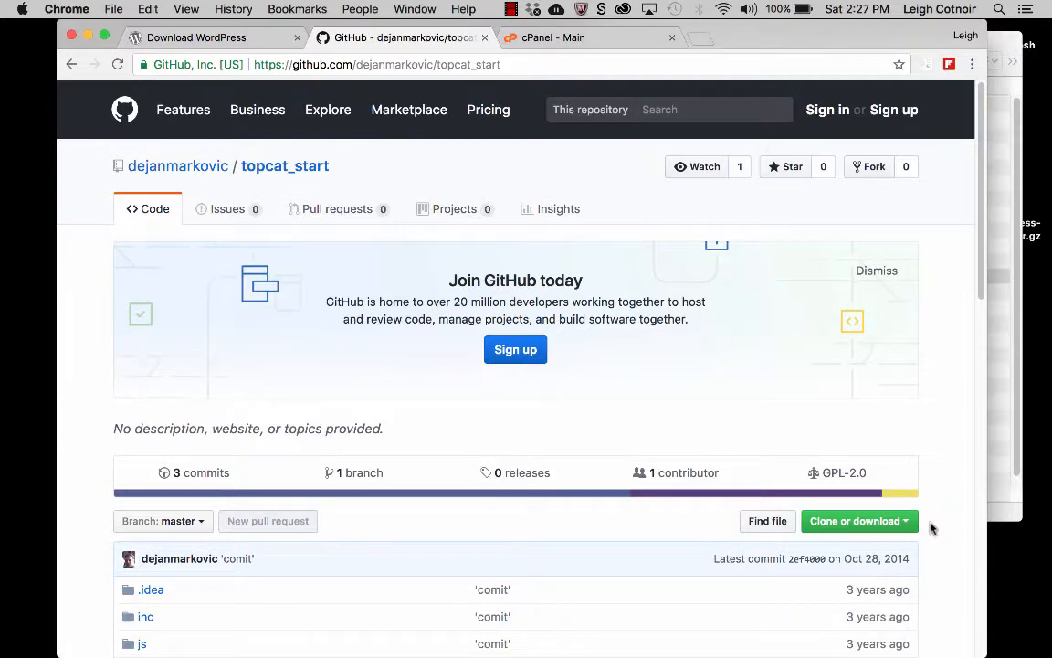
{"action": "scroll", "coordinate": [933, 516], "scroll_direction": "down", "scroll_amount": 2}
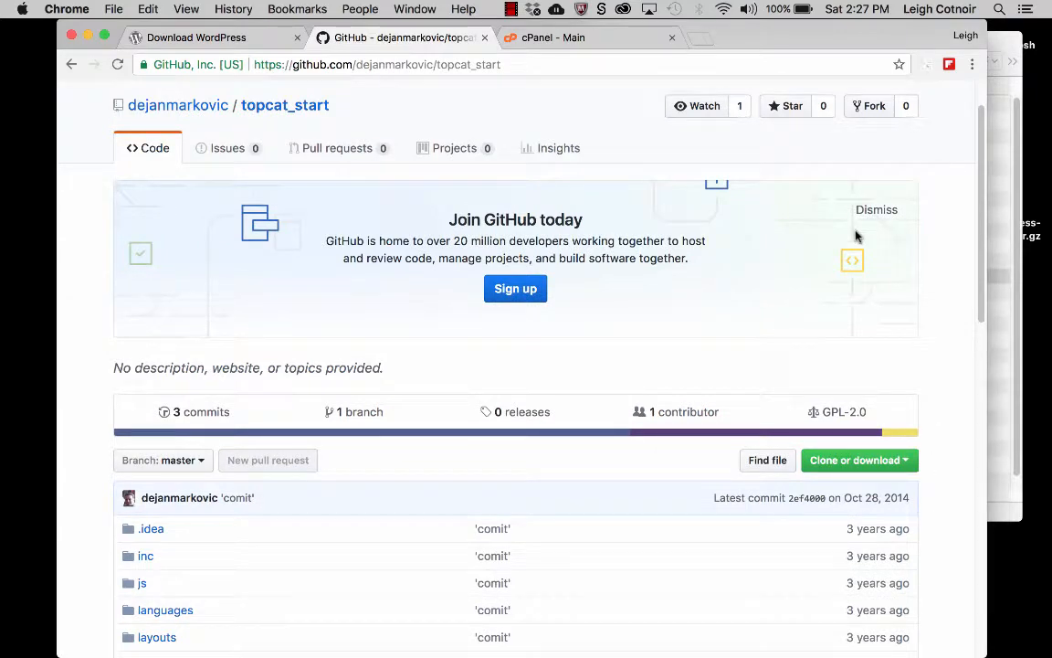
{"action": "left_click", "coordinate": [502, 64]}
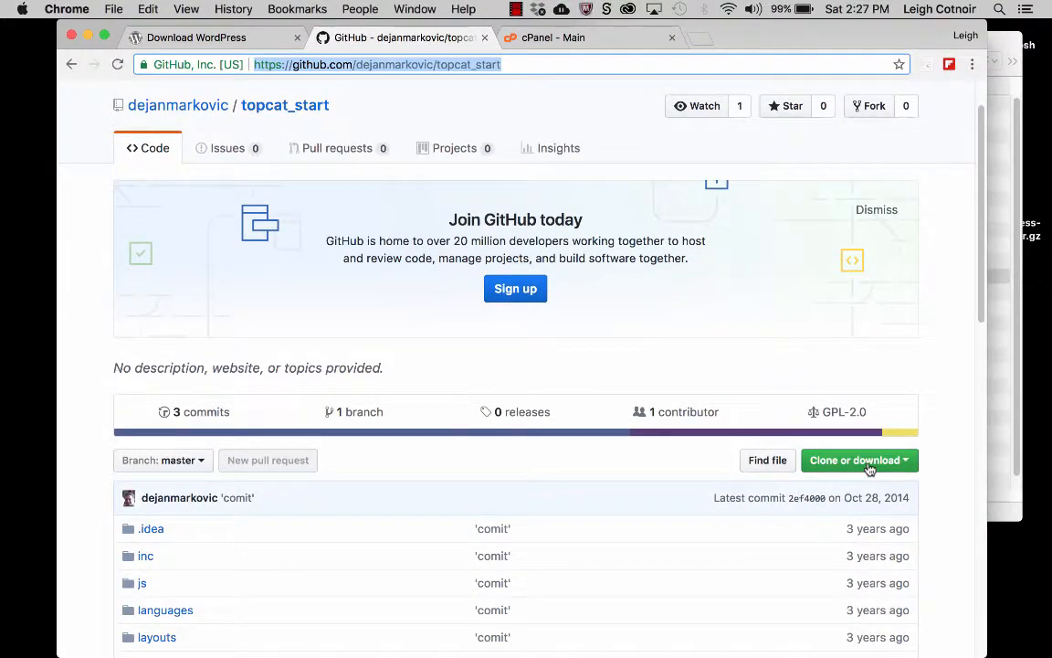
{"action": "left_click", "coordinate": [868, 462]}
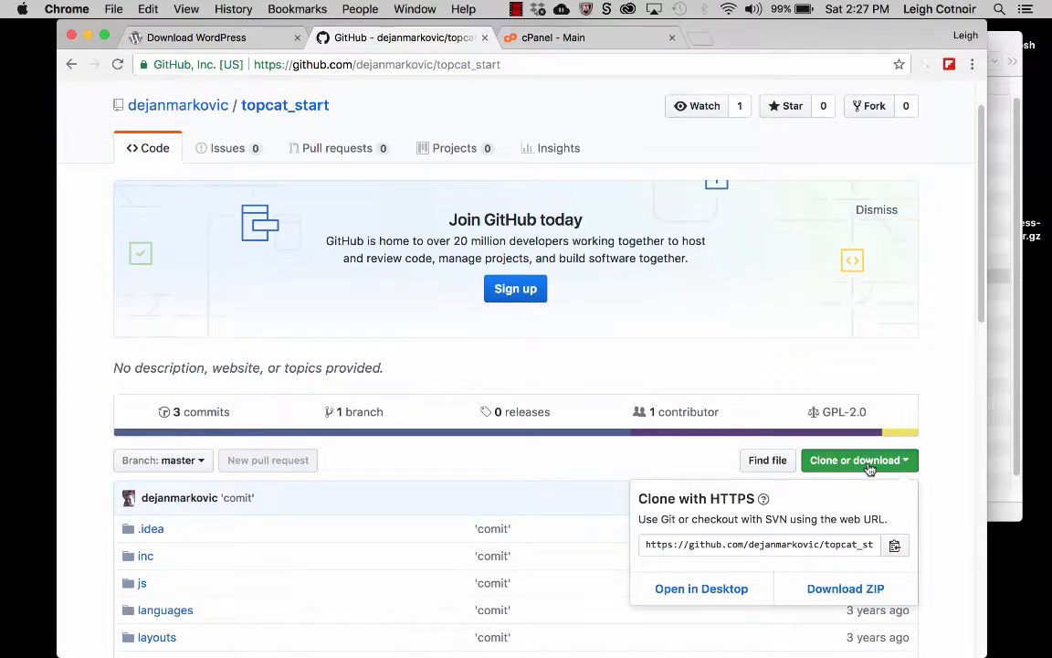
{"action": "left_click", "coordinate": [859, 588]}
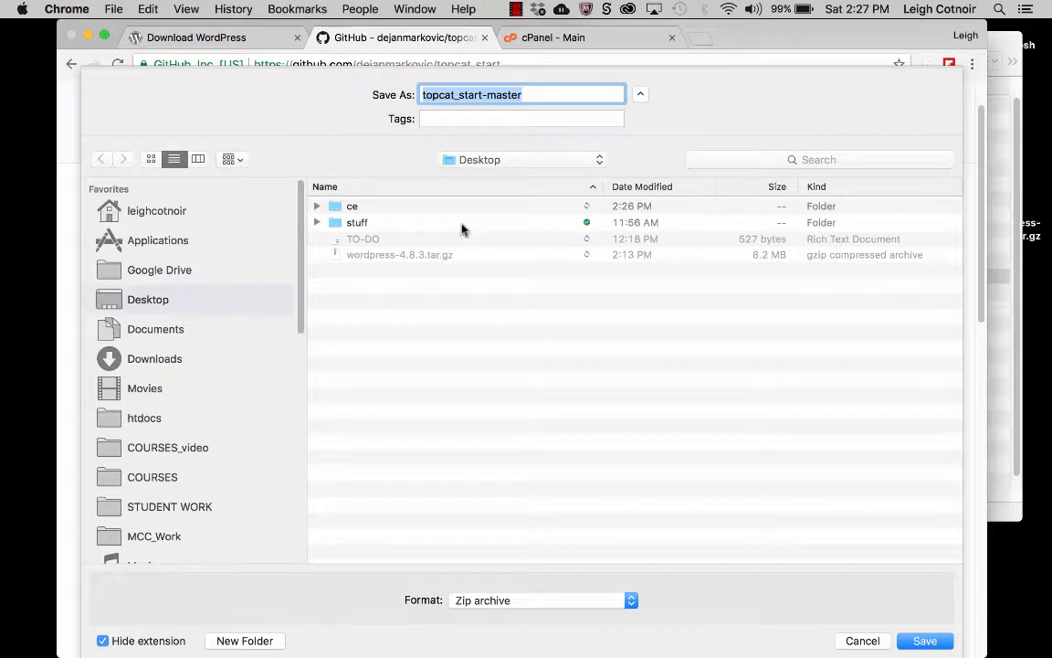
{"action": "left_click", "coordinate": [928, 642]}
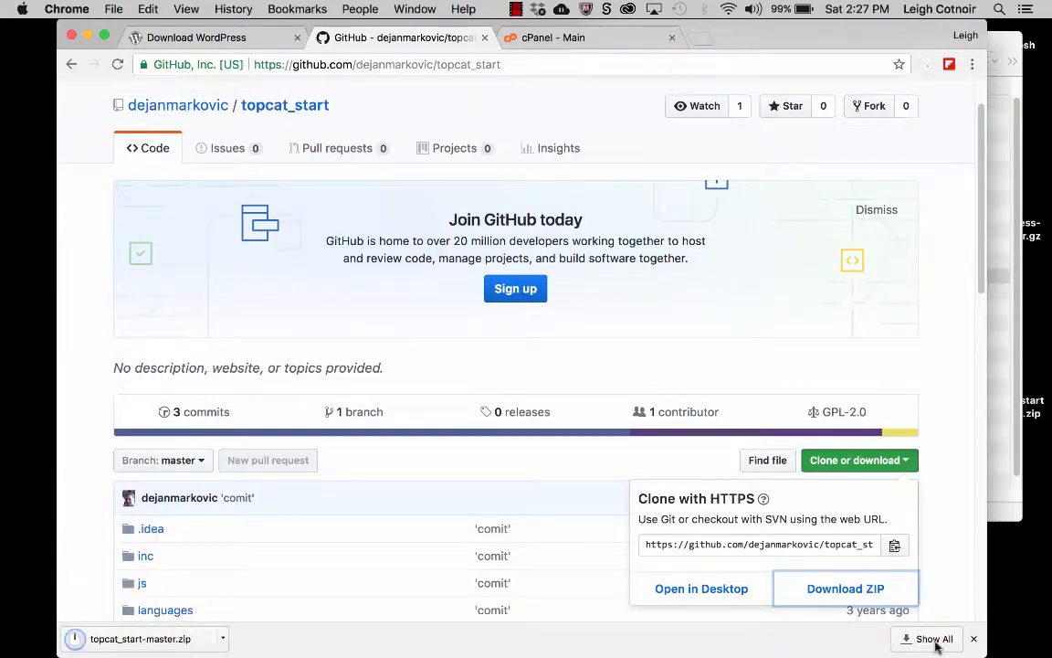
Step: Arrange the Chrome and ce windows to uncover the desktop, extract topcat_start-master.zip, and place its folder below the archive
{"action": "left_click_drag", "start_coordinate": [845, 36], "coordinate": [589, 37]}
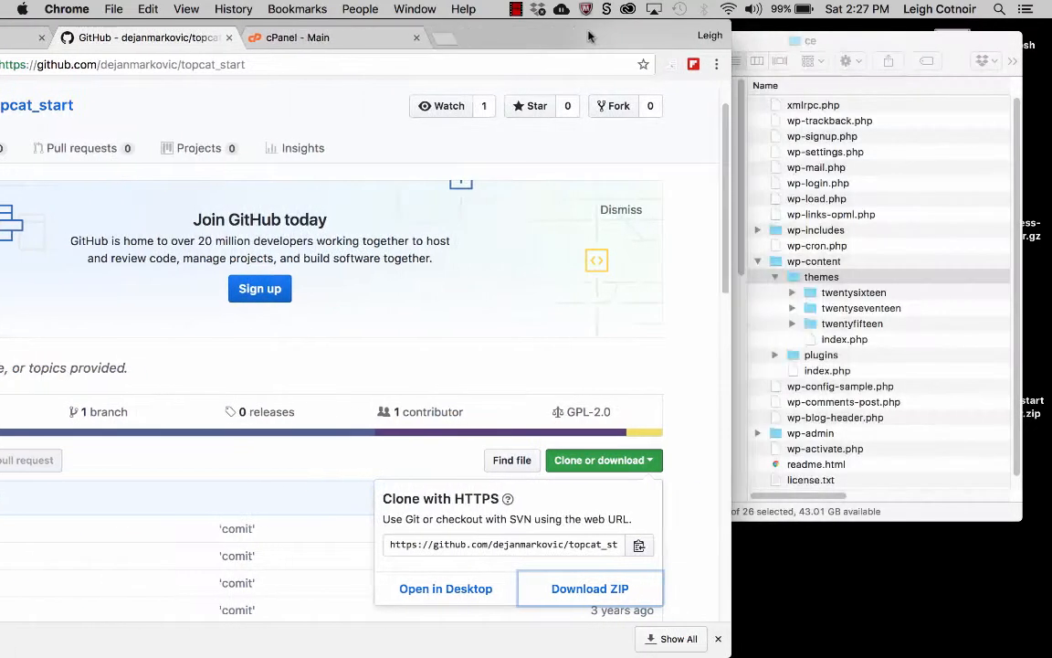
{"action": "left_click", "coordinate": [747, 37]}
{"action": "left_click_drag", "start_coordinate": [784, 44], "coordinate": [560, 34]}
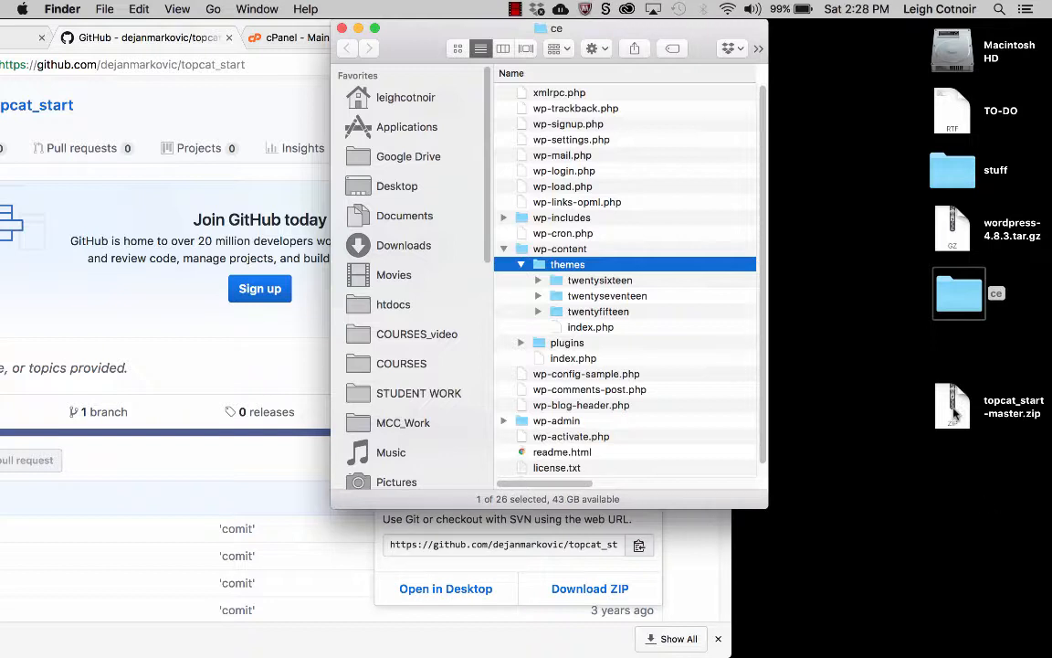
{"action": "left_click_drag", "start_coordinate": [955, 416], "coordinate": [959, 388]}
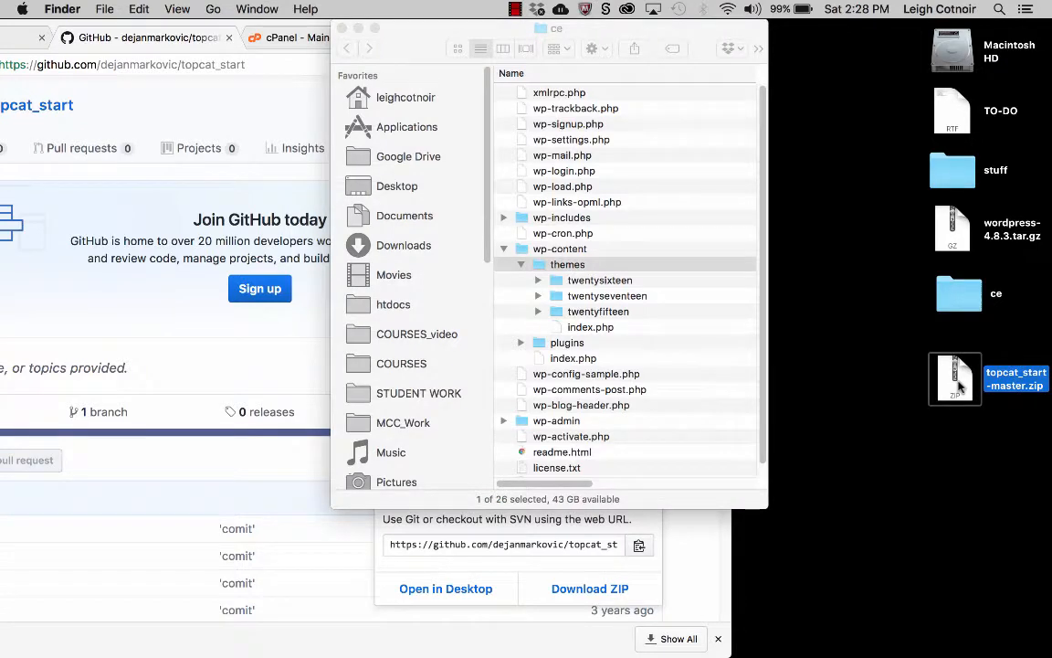
{"action": "double_click", "coordinate": [959, 388]}
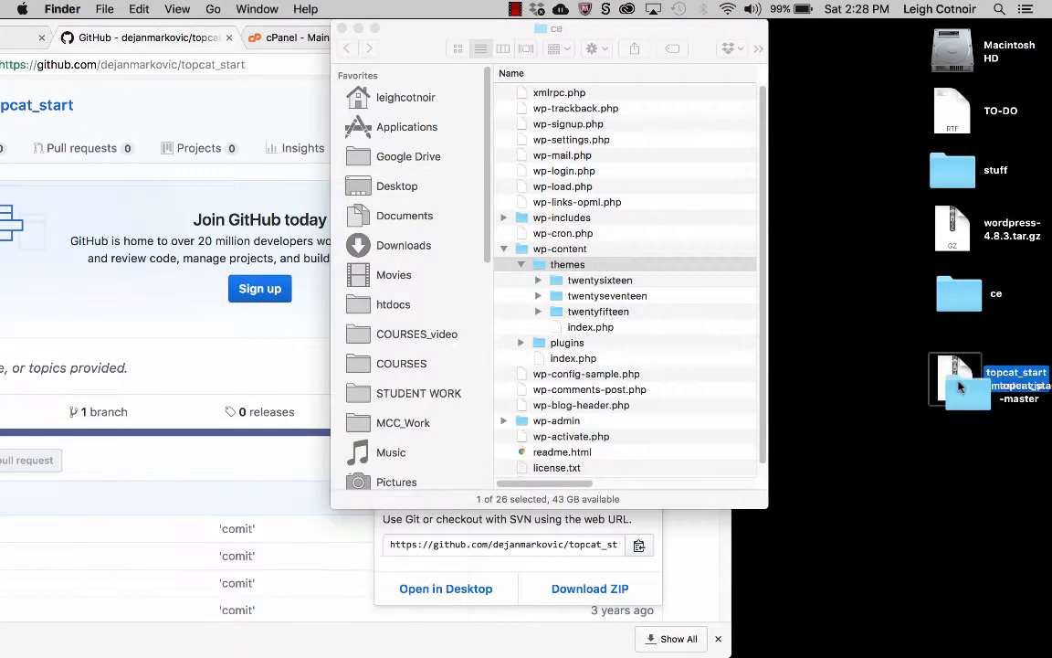
{"action": "left_click_drag", "start_coordinate": [959, 388], "coordinate": [963, 498]}
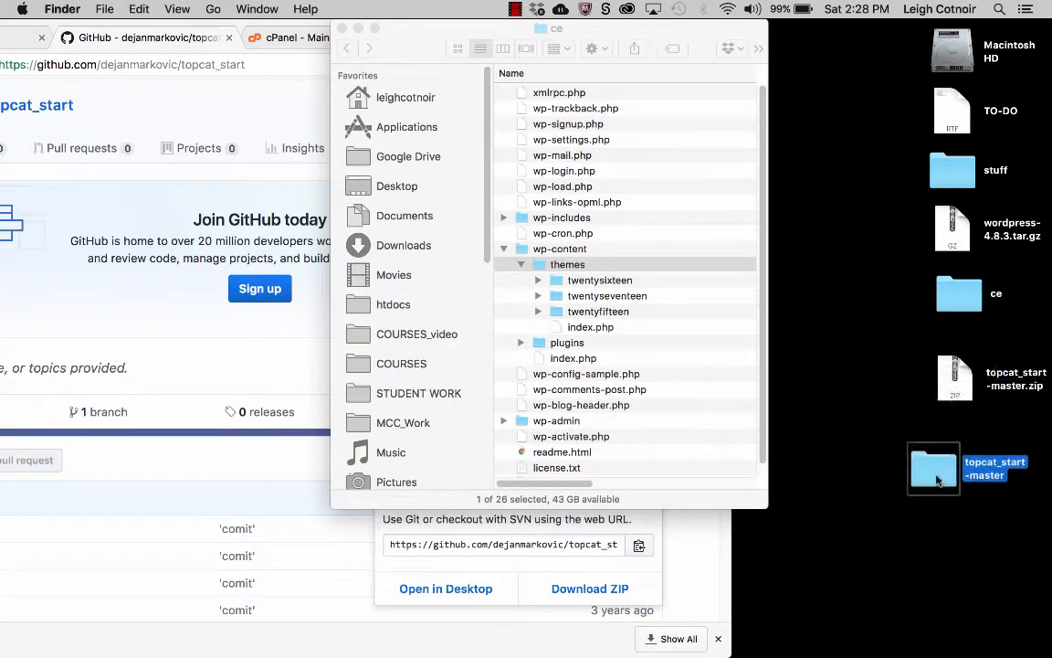
Step: Rename the extracted topcat_start-master folder as topcat
{"action": "left_click", "coordinate": [986, 476]}
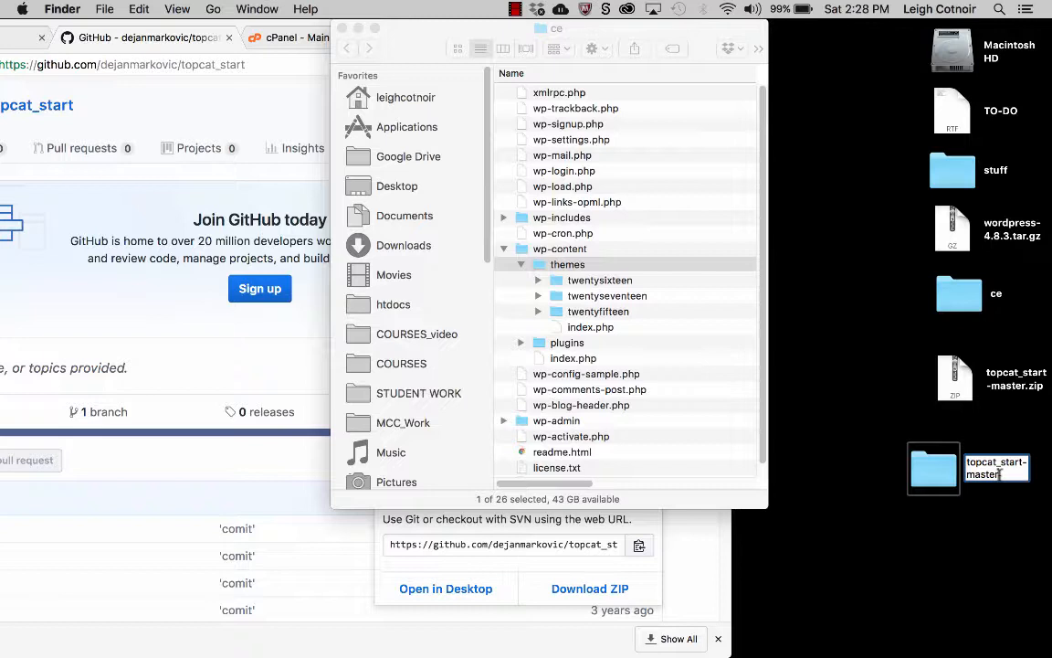
{"action": "key", "text": "super+a"}
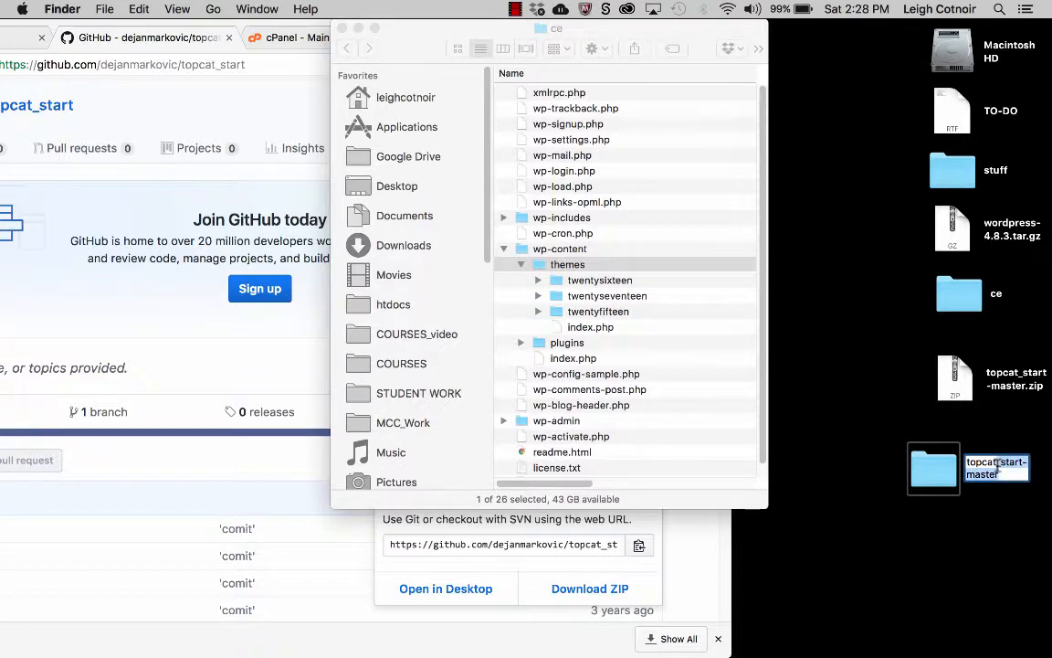
{"action": "type", "text": "topcat"}
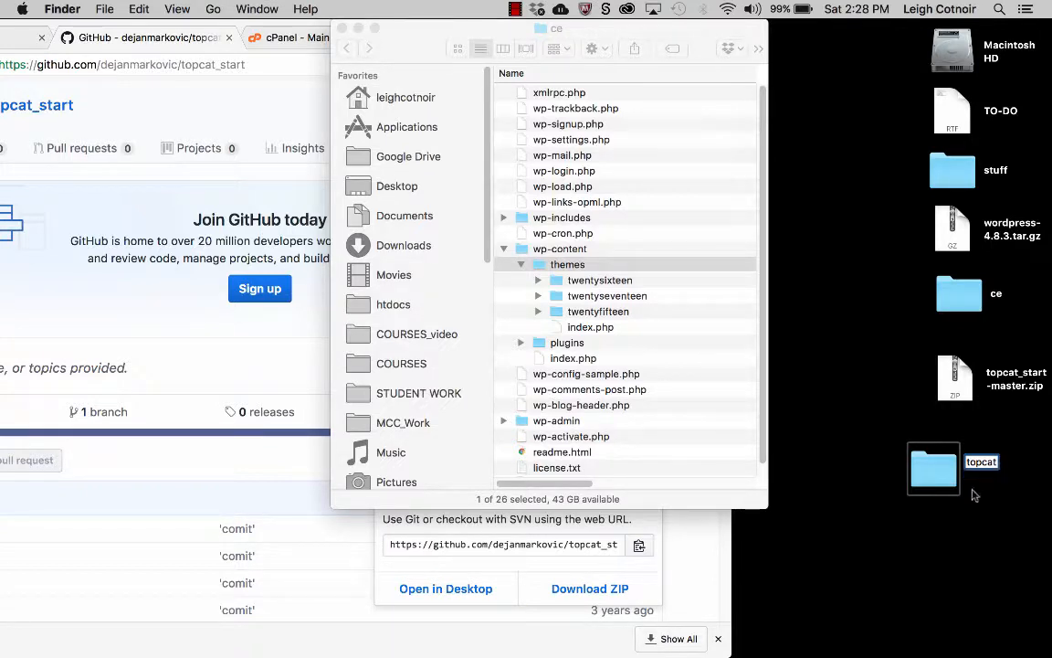
{"action": "key", "text": "Return"}
Step: Move the topcat folder from the desktop into the themes folder inside ce's wp-content
{"action": "left_click_drag", "start_coordinate": [947, 487], "coordinate": [951, 455]}
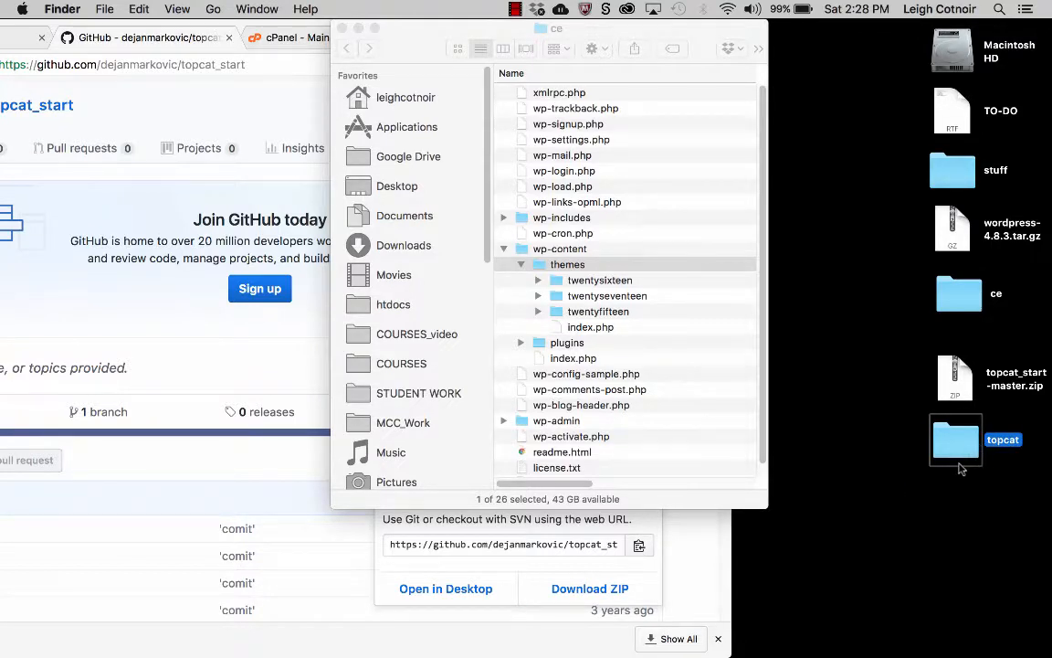
{"action": "left_click_drag", "start_coordinate": [959, 455], "coordinate": [573, 270]}
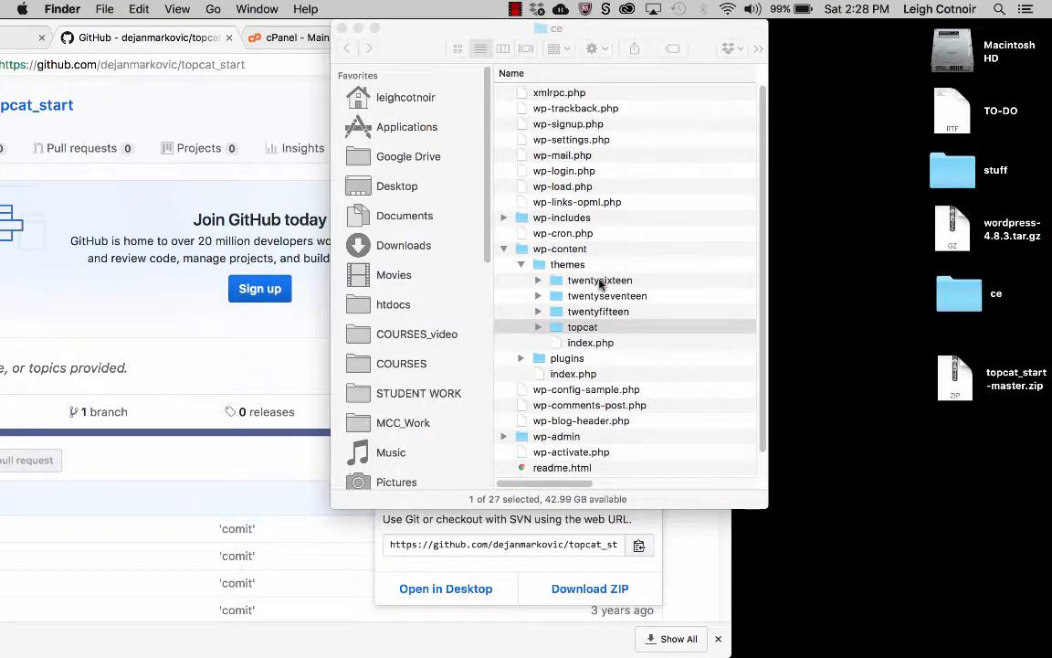
{"action": "left_click", "coordinate": [598, 325]}
{"action": "left_click", "coordinate": [602, 281]}
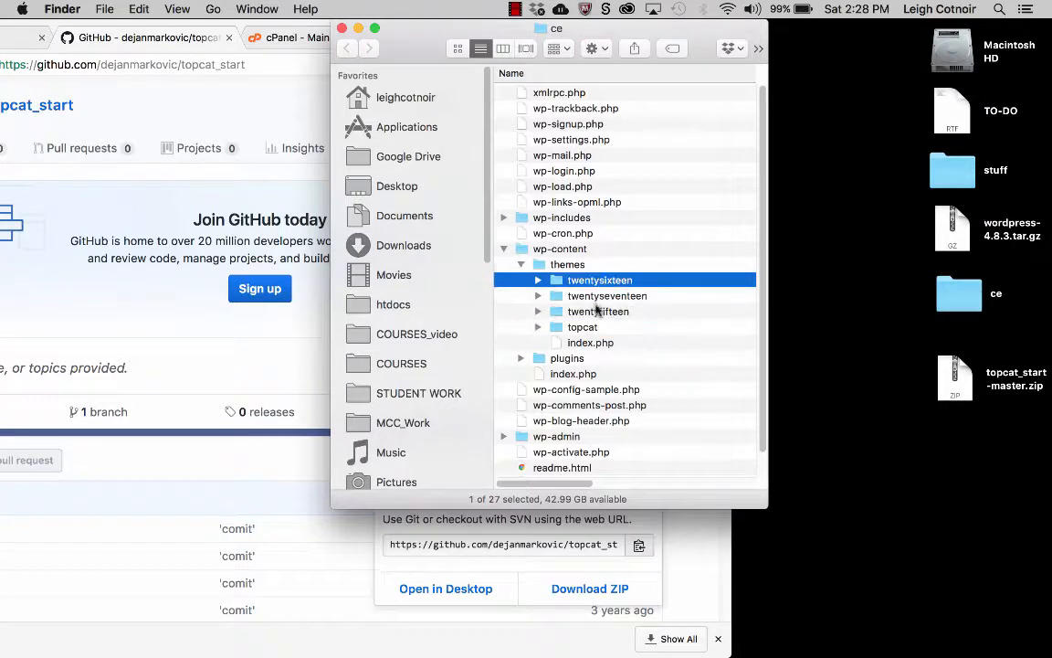
Step: Move the twentysixteen and twentyfifteen theme folders out of themes onto the desktop, placing twentyfifteen directly below twentysixteen
{"action": "left_click", "coordinate": [556, 331]}
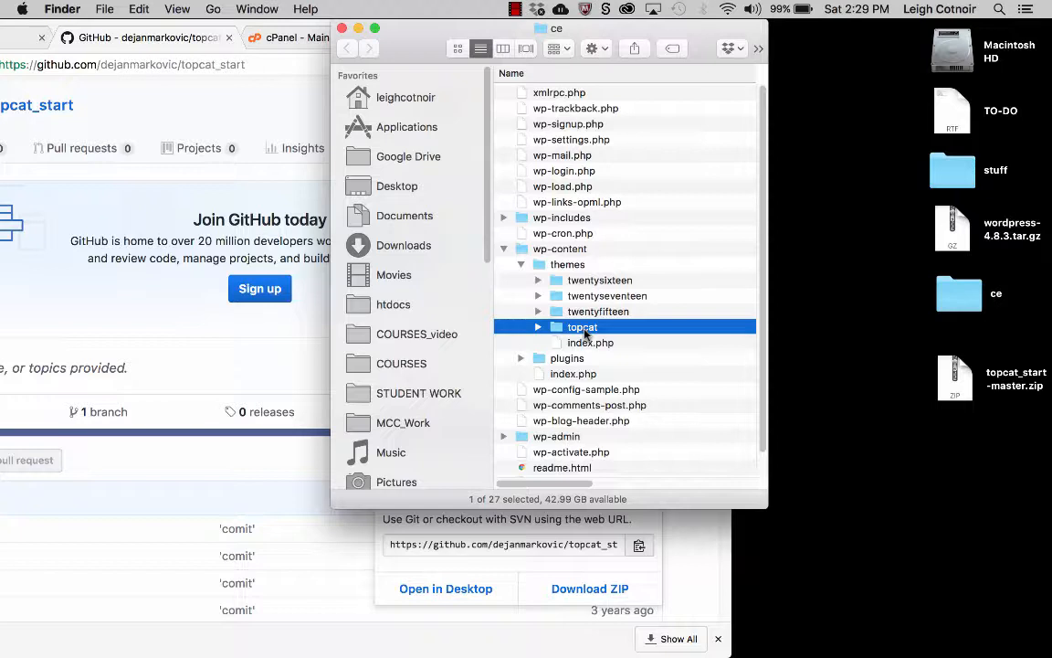
{"action": "left_click", "coordinate": [586, 313]}
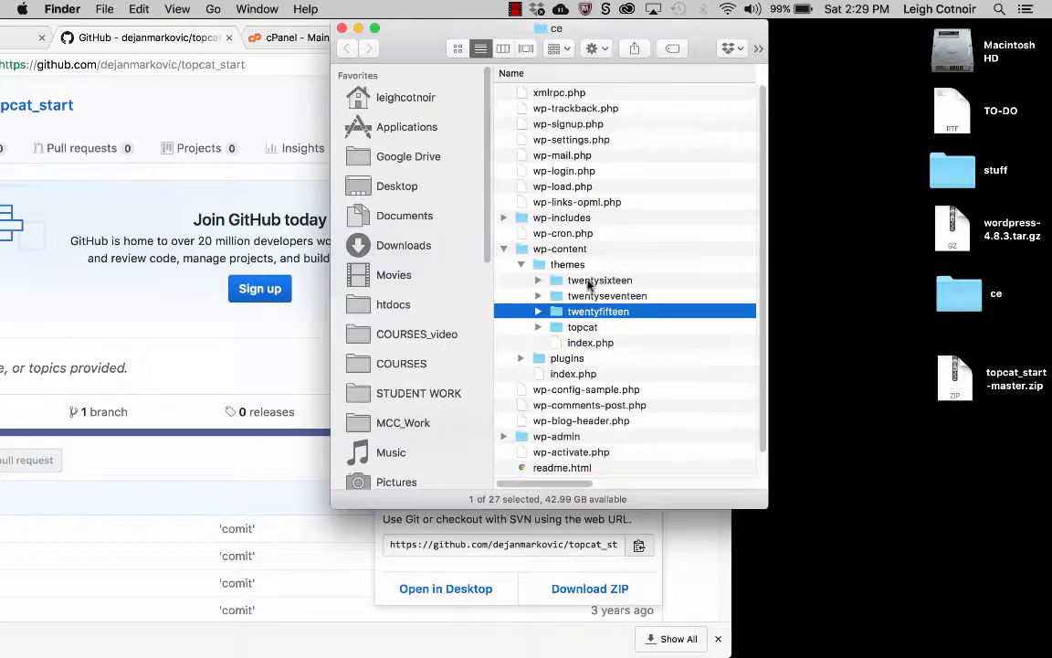
{"action": "left_click", "coordinate": [589, 284], "text": "super"}
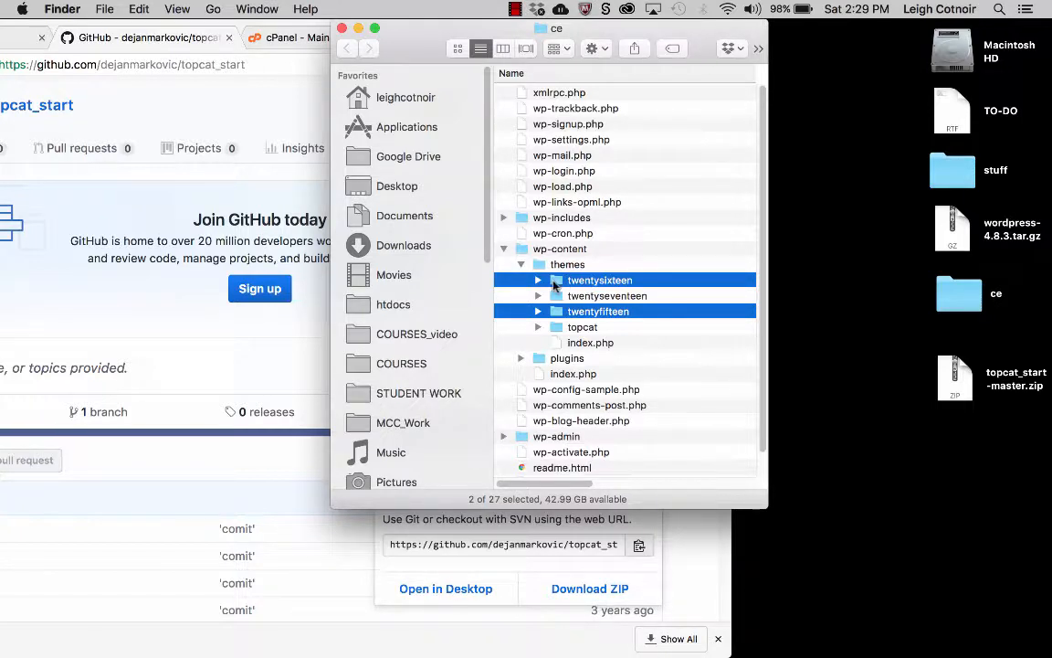
{"action": "left_click_drag", "start_coordinate": [555, 286], "coordinate": [852, 490]}
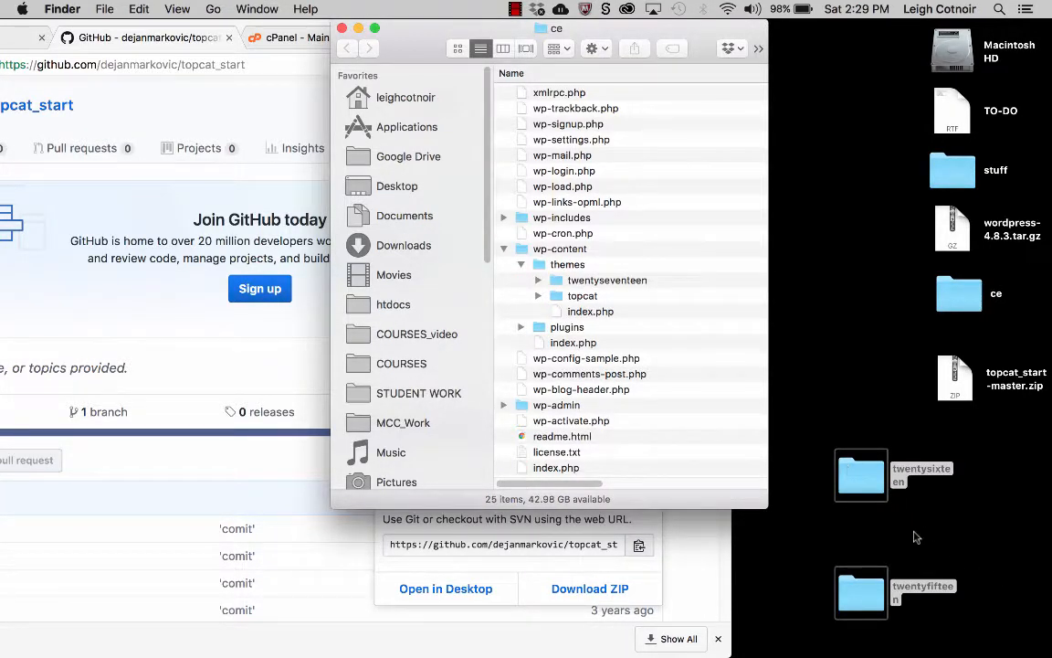
{"action": "left_click", "coordinate": [832, 480]}
{"action": "left_click", "coordinate": [881, 529]}
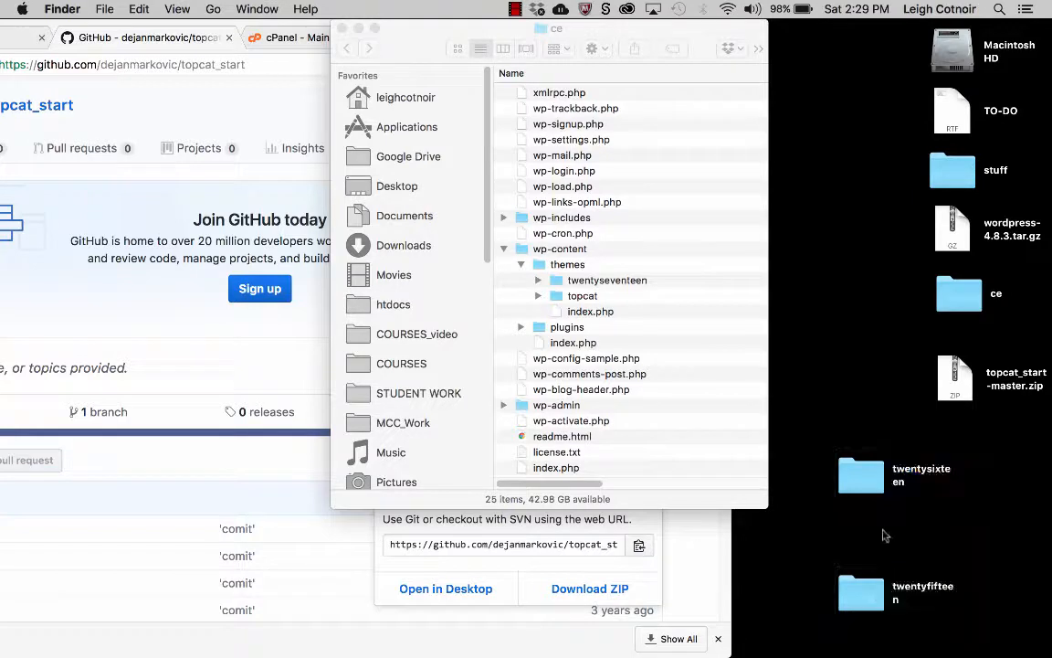
{"action": "left_click_drag", "start_coordinate": [870, 600], "coordinate": [869, 533]}
{"action": "left_click", "coordinate": [870, 619]}
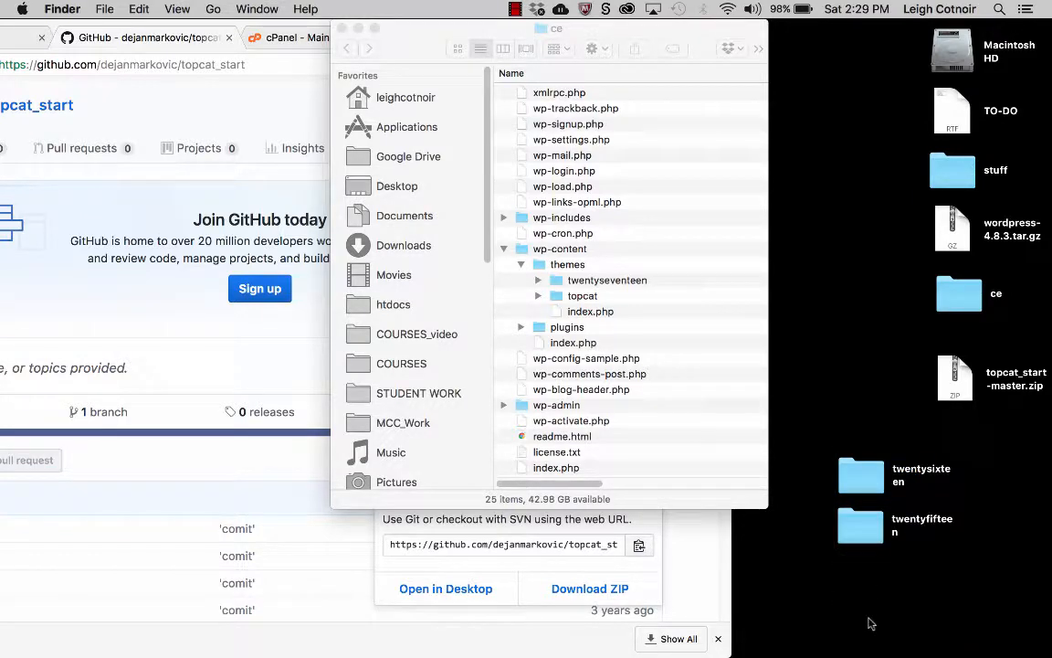
Step: Create a new desktop folder named old wp themes
{"action": "right_click", "coordinate": [869, 623]}
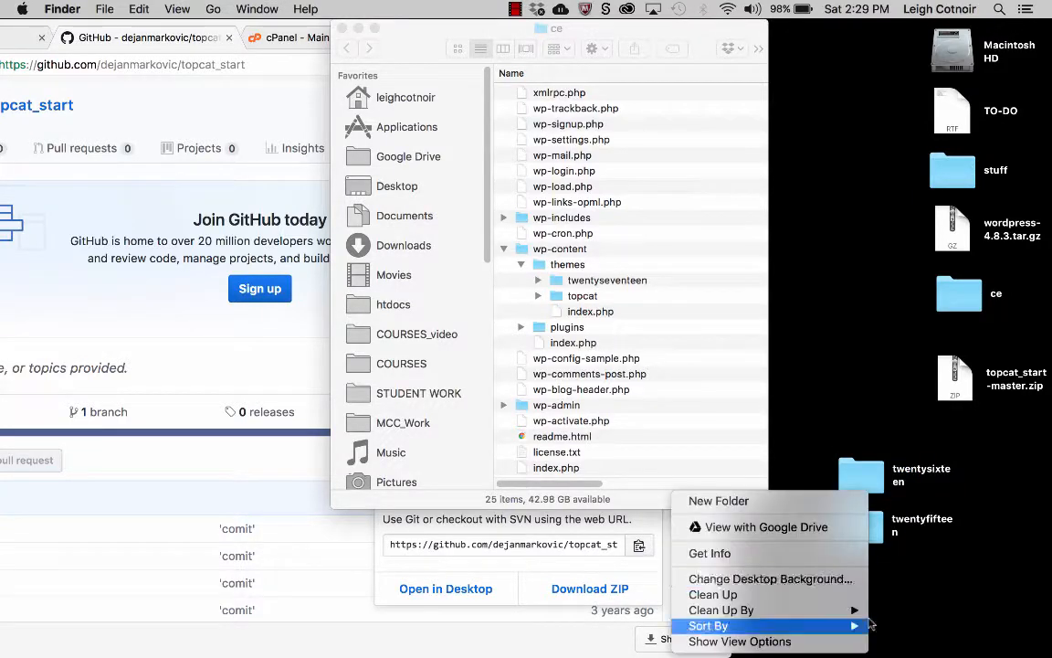
{"action": "left_click", "coordinate": [784, 503]}
{"action": "type", "text": "o"}
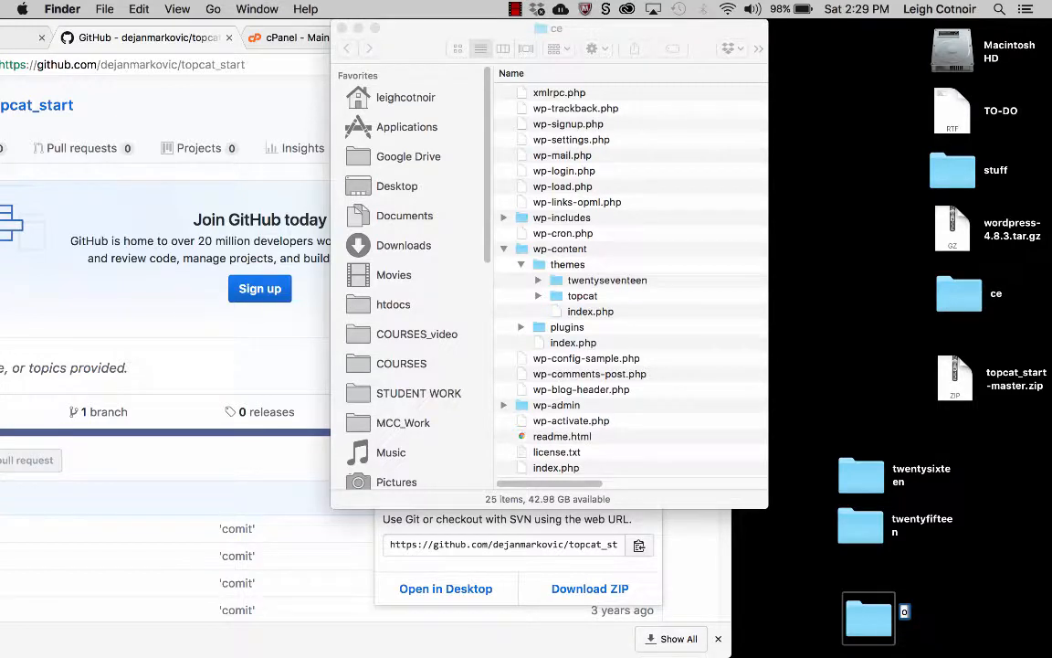
{"action": "type", "text": "ld wp t"}
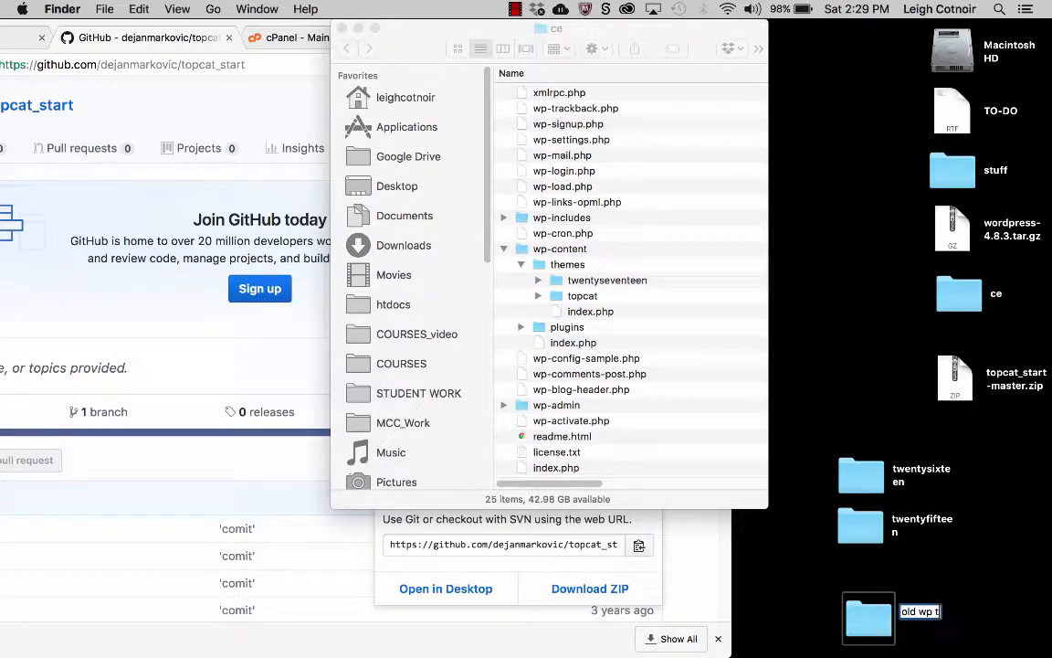
{"action": "type", "text": "hemes"}
{"action": "key", "text": "Return"}
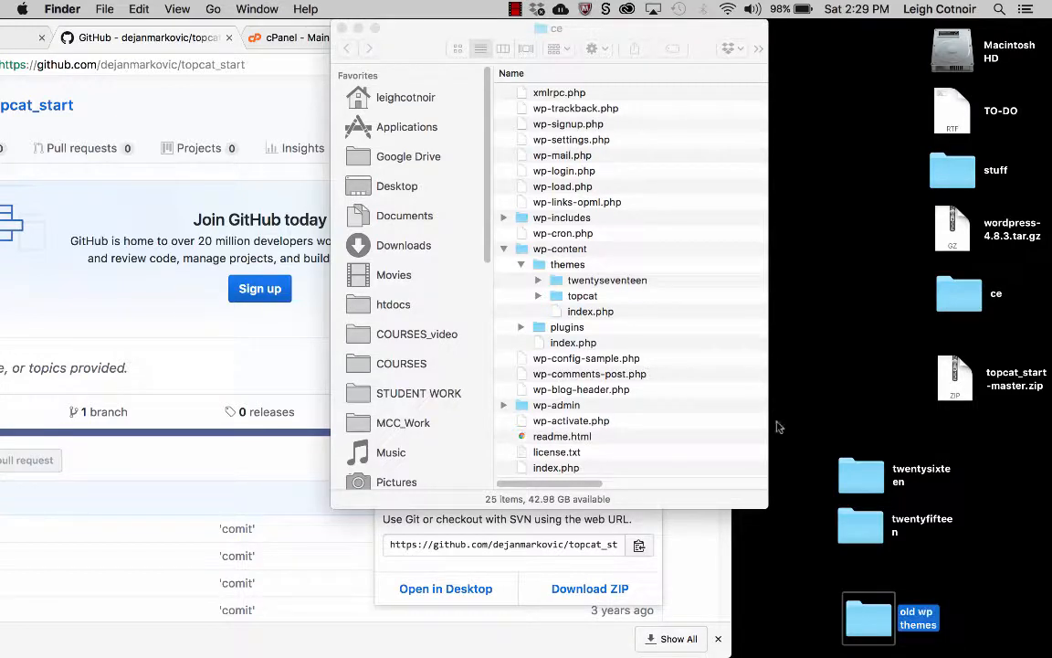
Step: Move the twentysixteen and twentyfifteen folders into old wp themes and place that folder below topcat_start-master.zip
{"action": "left_click", "coordinate": [871, 443]}
{"action": "left_click", "coordinate": [871, 539]}
{"action": "left_click", "coordinate": [874, 491], "text": "shift"}
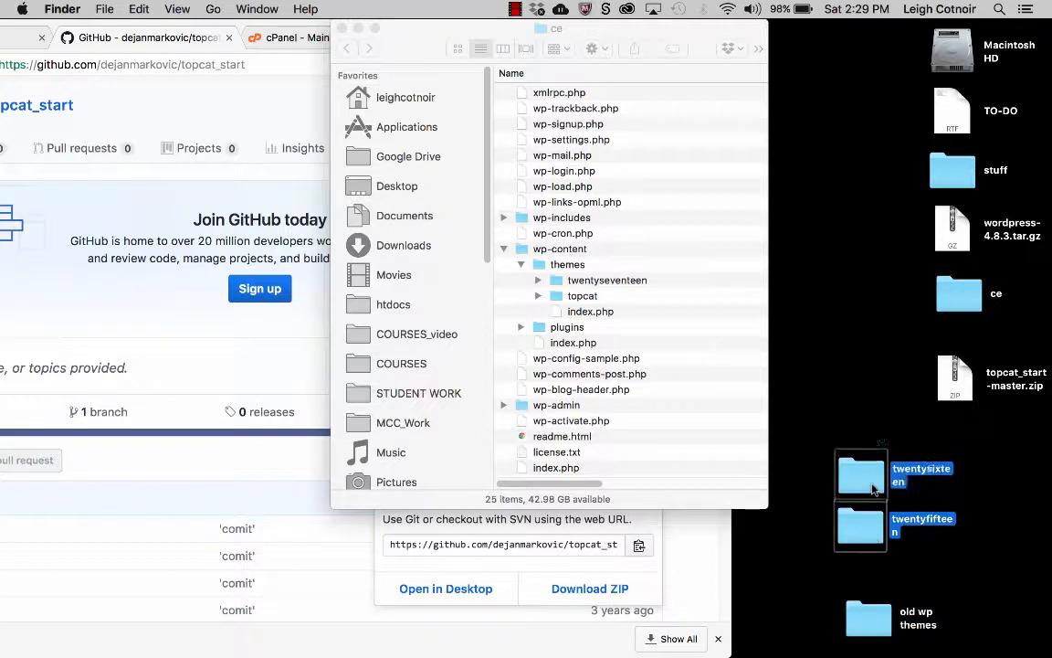
{"action": "left_click_drag", "start_coordinate": [874, 490], "coordinate": [867, 618]}
{"action": "left_click_drag", "start_coordinate": [867, 617], "coordinate": [992, 446]}
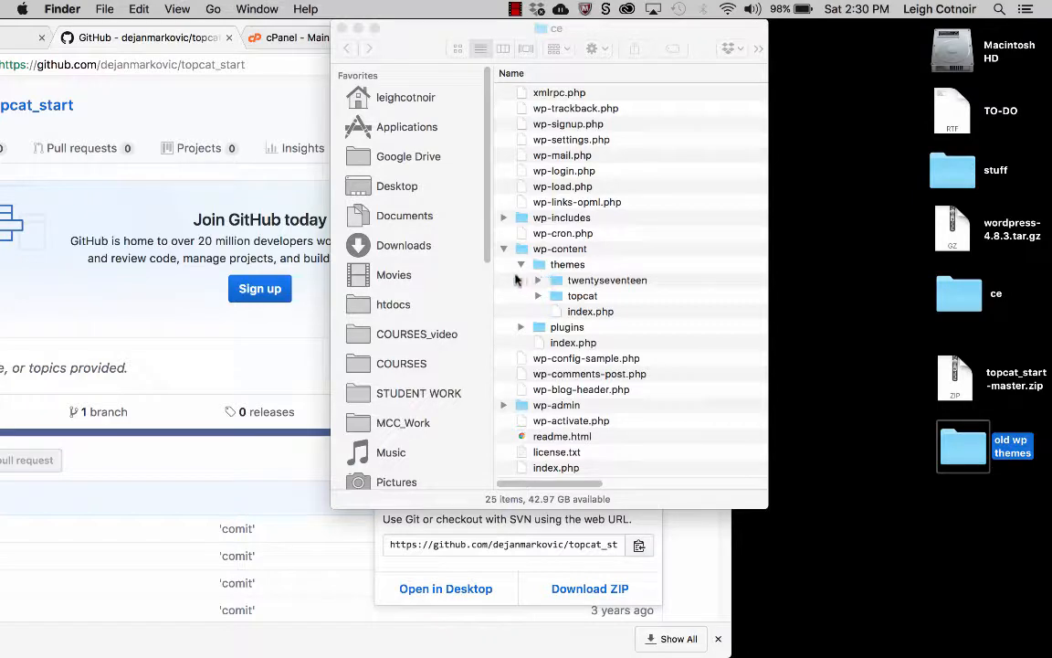
Step: Collapse the themes and wp-content folders, close the ce window, and select the ce folder on the desktop
{"action": "left_click", "coordinate": [522, 265]}
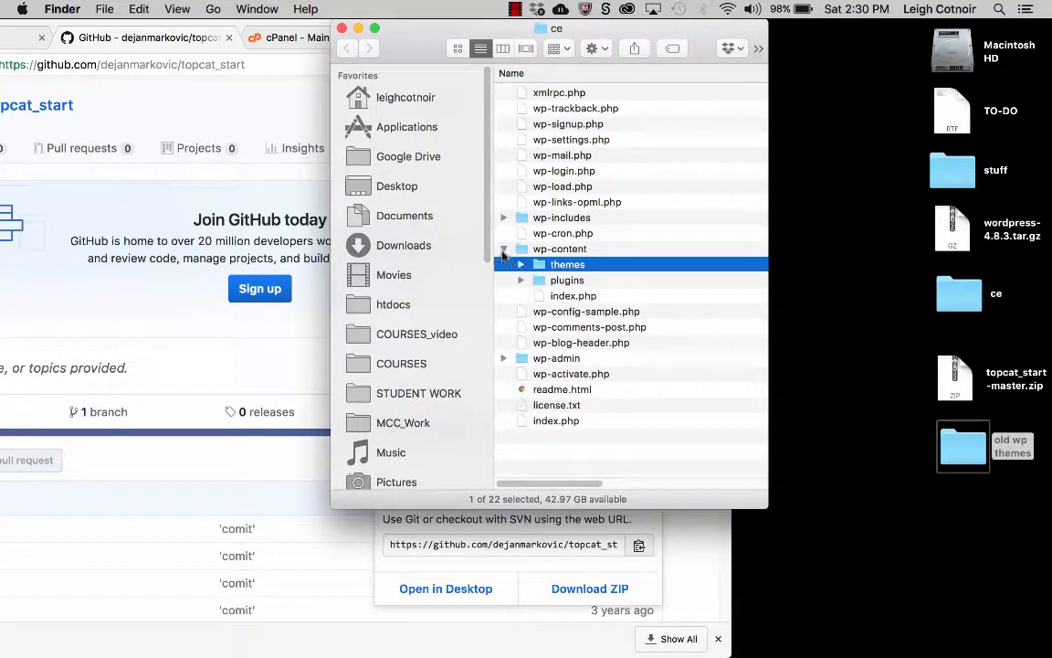
{"action": "left_click", "coordinate": [503, 249]}
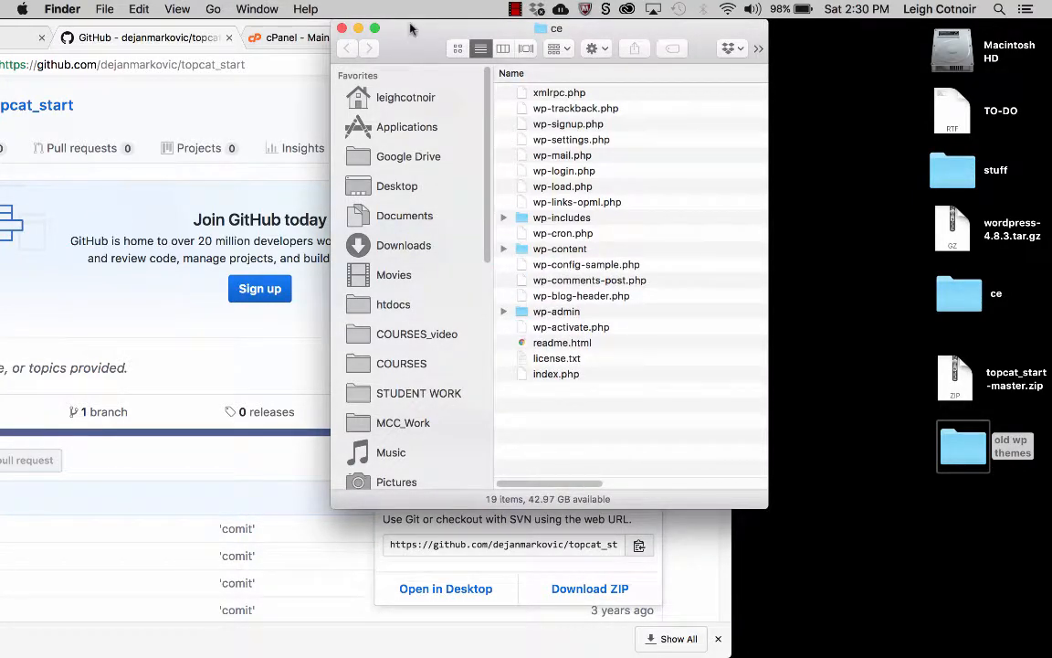
{"action": "left_click", "coordinate": [342, 28]}
{"action": "left_click", "coordinate": [975, 302]}
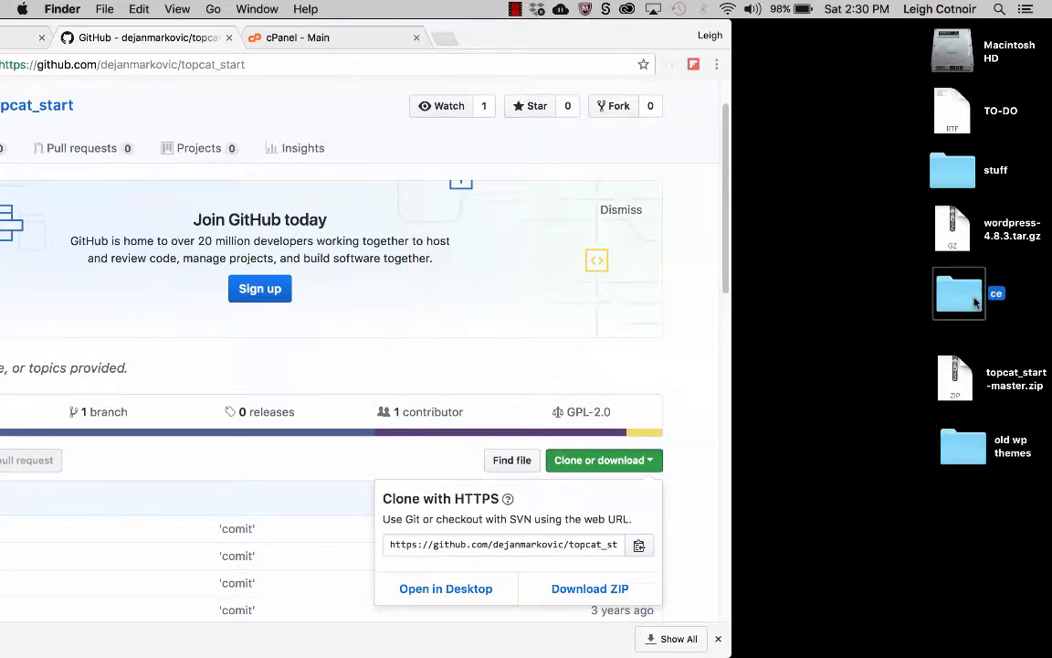
Step: Switch to Chrome, bring up the cPanel main page, and position the window so the desktop icons stay uncovered
{"action": "left_click_drag", "start_coordinate": [521, 40], "coordinate": [691, 20]}
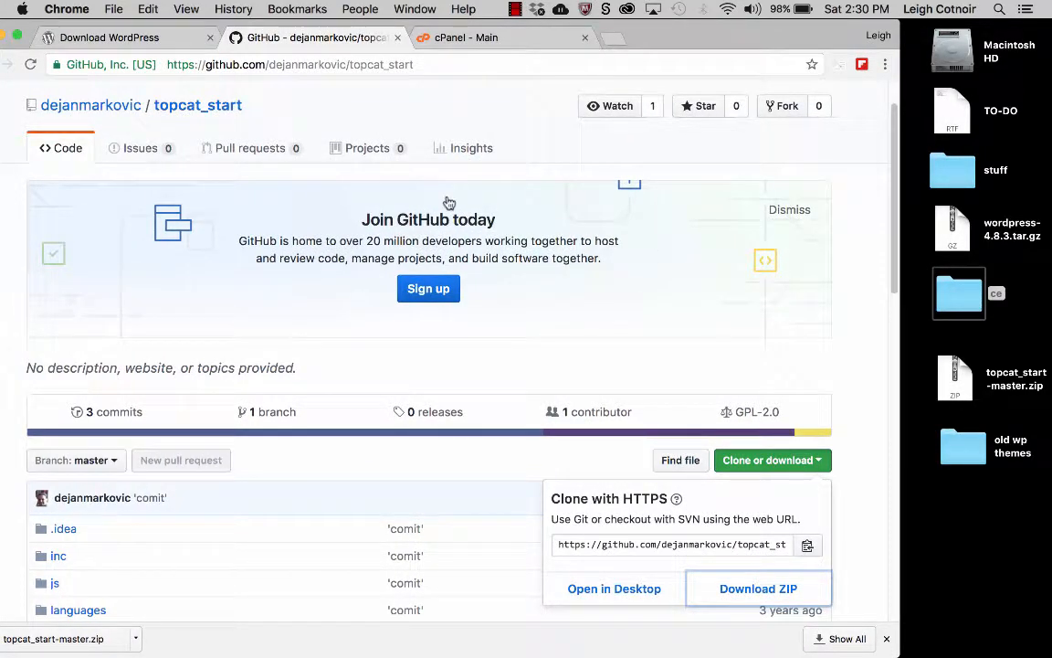
{"action": "left_click_drag", "start_coordinate": [652, 33], "coordinate": [728, 33]}
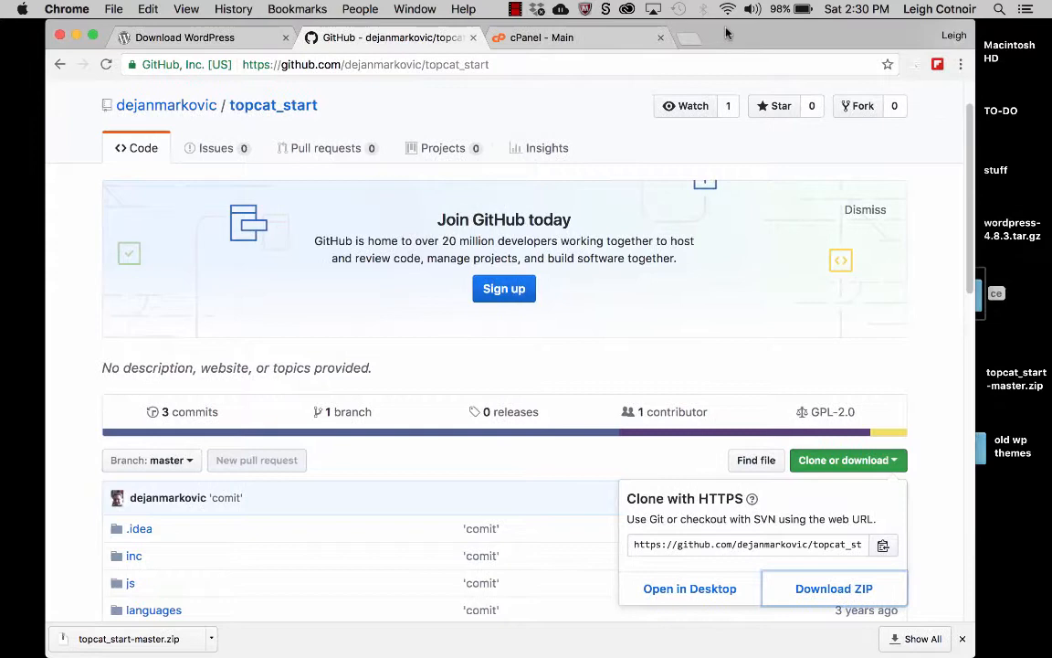
{"action": "left_click", "coordinate": [574, 37]}
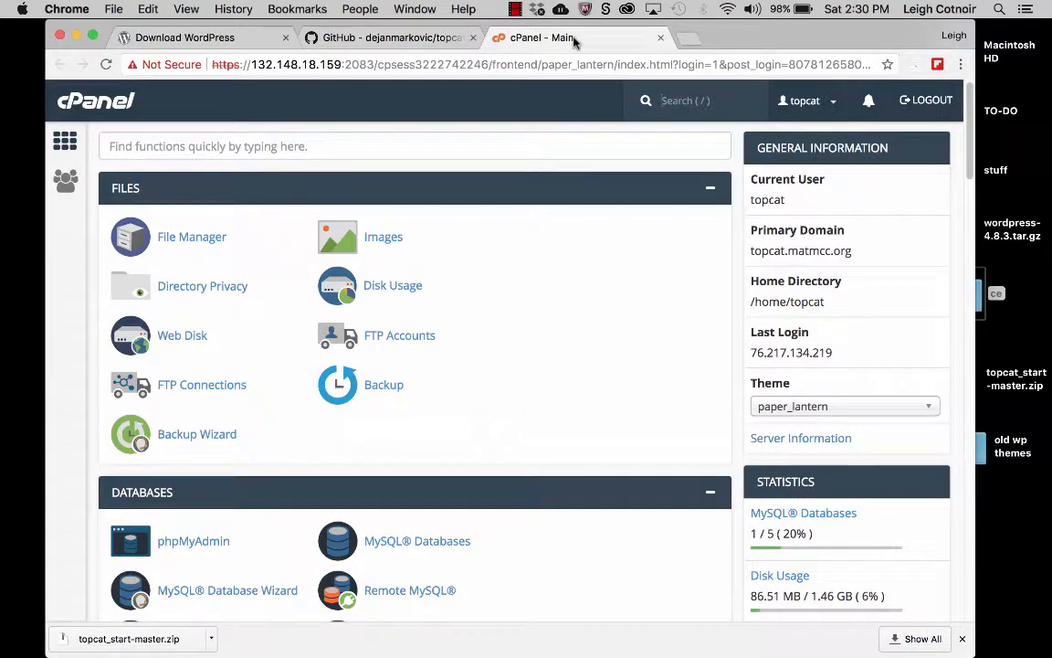
{"action": "left_click_drag", "start_coordinate": [760, 39], "coordinate": [677, 37]}
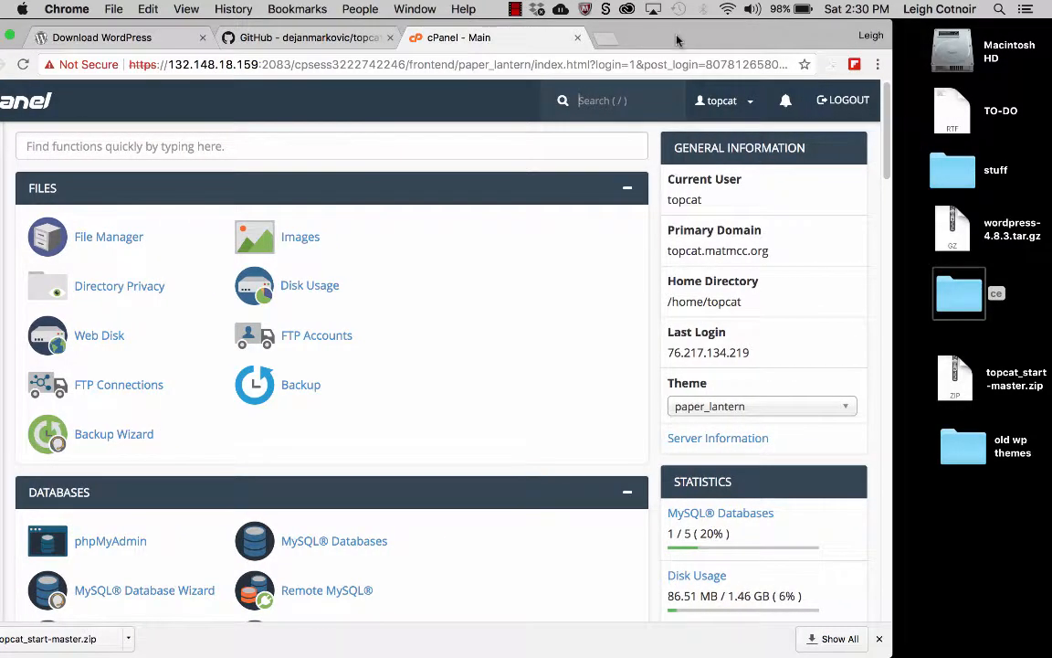
Step: Compress the desktop's ce folder into ce.zip and place the archive below the old wp themes folder
{"action": "left_click", "coordinate": [945, 284]}
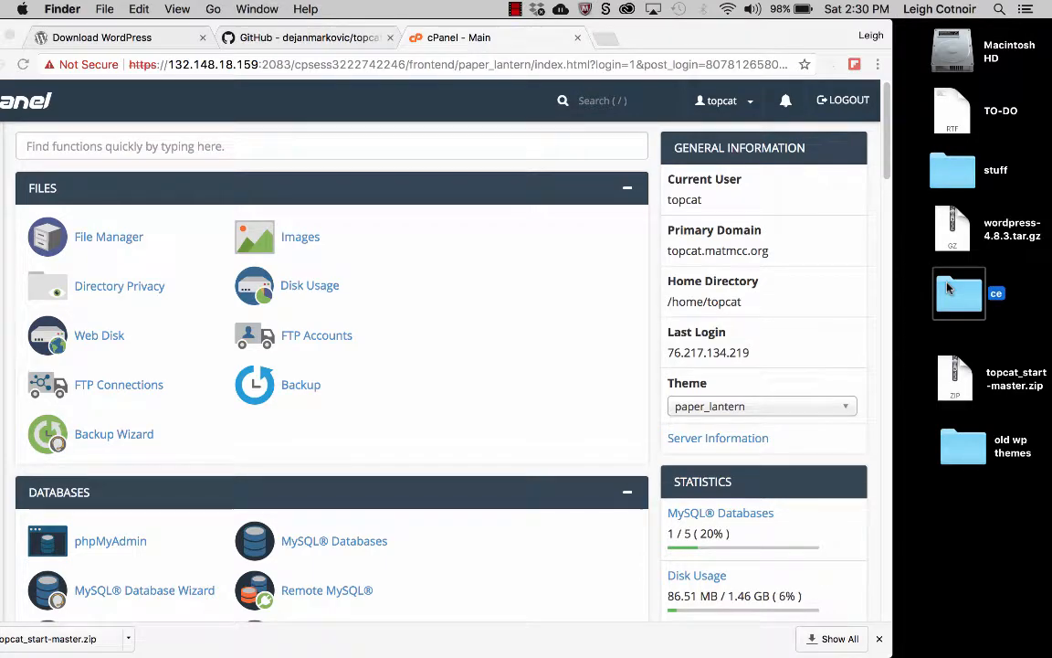
{"action": "right_click", "coordinate": [947, 289]}
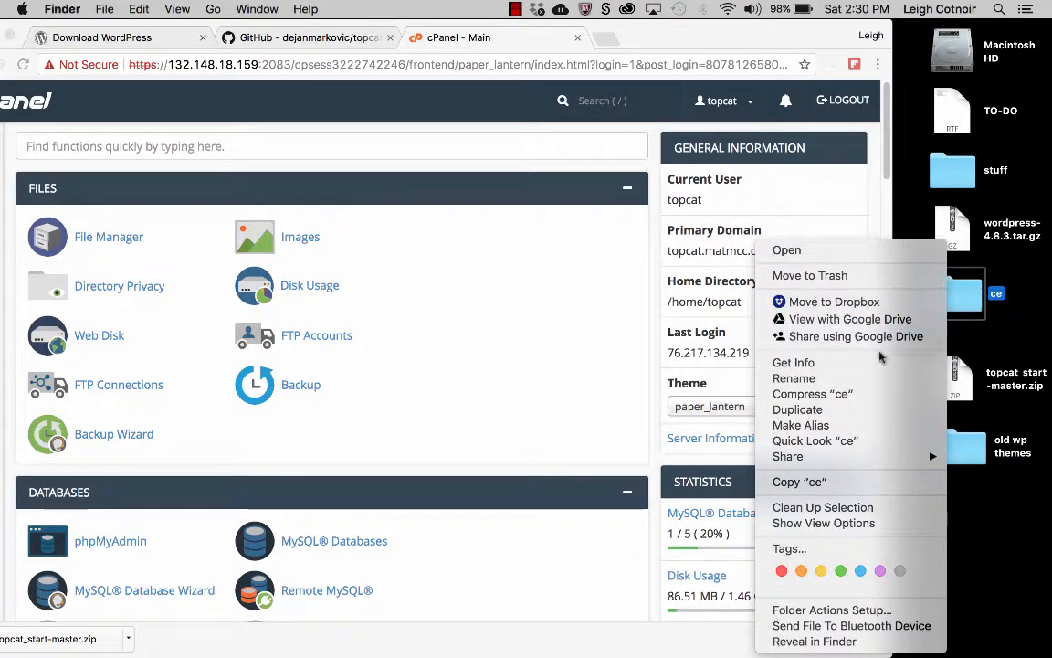
{"action": "left_click", "coordinate": [826, 394]}
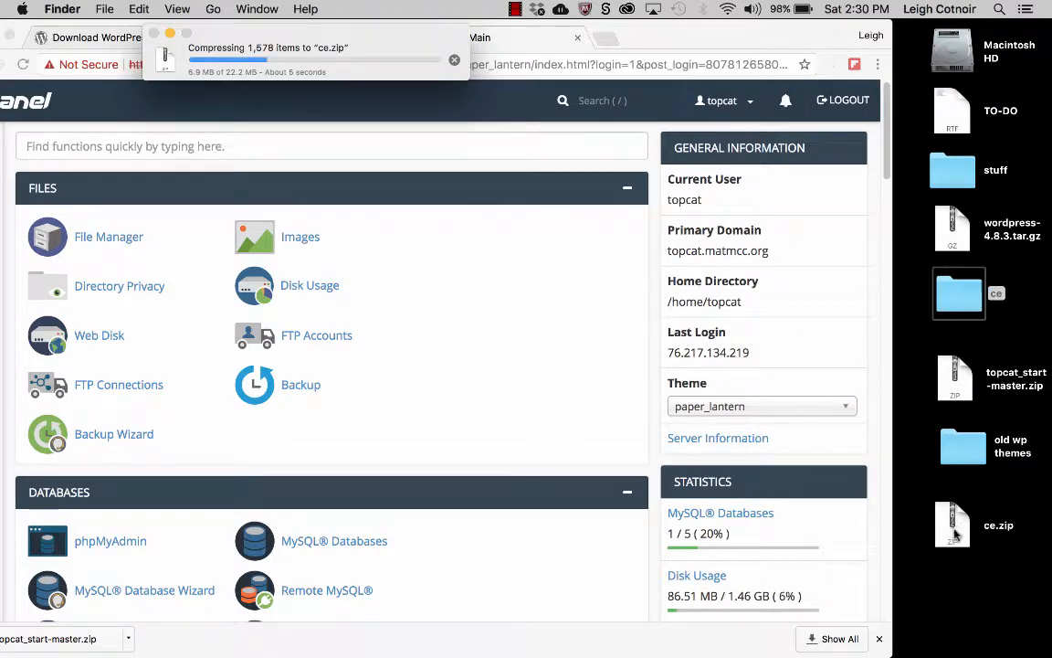
{"action": "left_click_drag", "start_coordinate": [955, 534], "coordinate": [966, 521]}
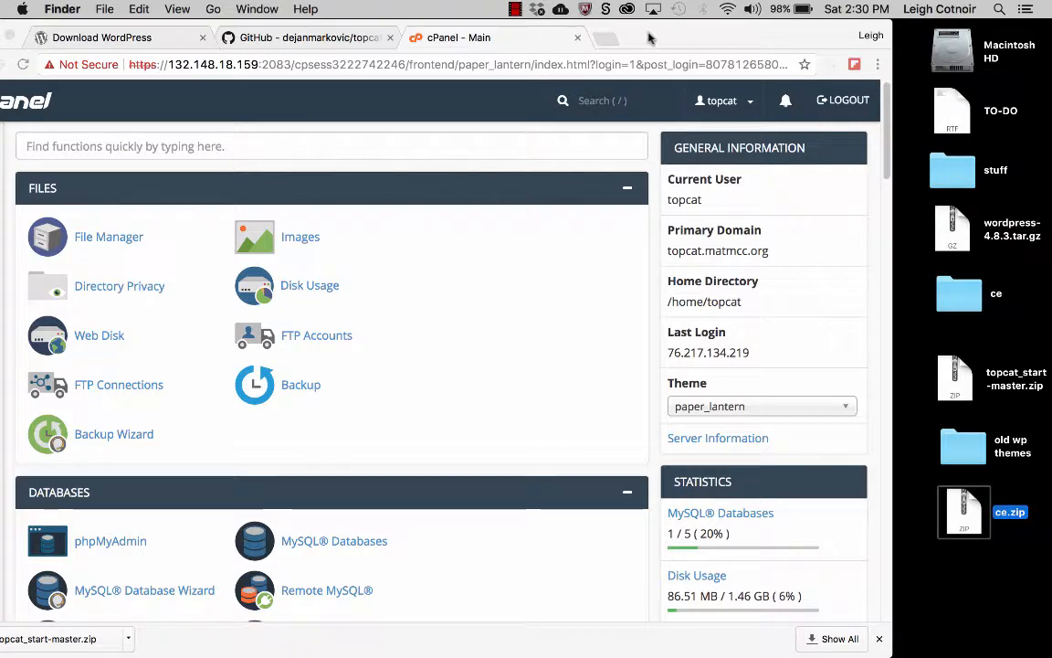
Step: Shift the Chrome window slightly, launch cPanel's File Manager, and open the public_html folder
{"action": "left_click_drag", "start_coordinate": [653, 40], "coordinate": [673, 41]}
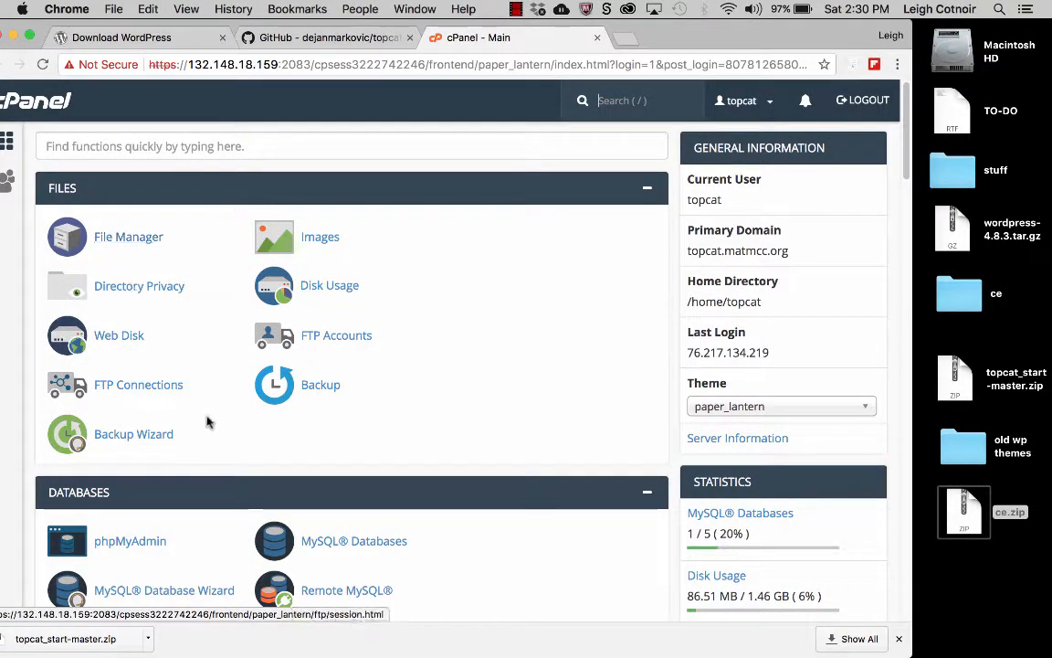
{"action": "left_click", "coordinate": [140, 240]}
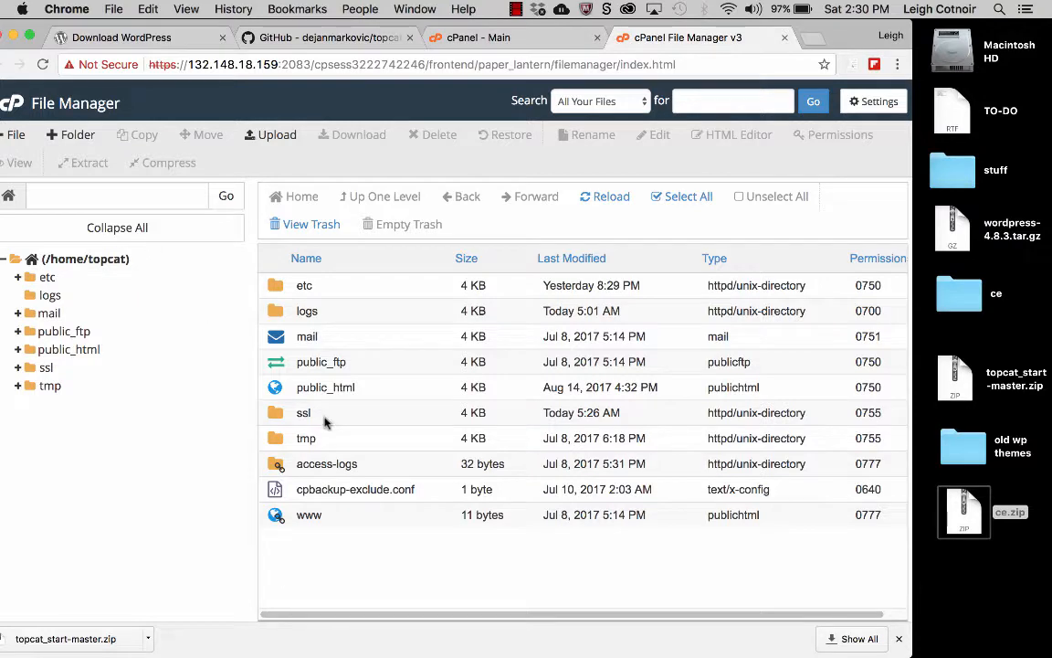
{"action": "left_click", "coordinate": [275, 388]}
{"action": "double_click", "coordinate": [275, 388]}
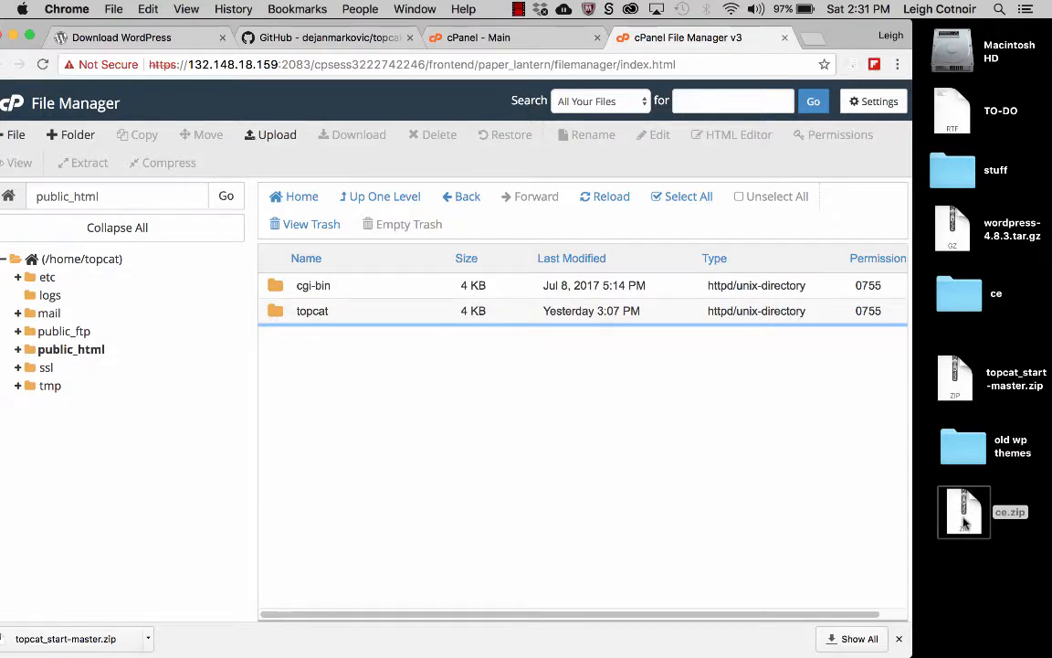
Step: Upload ce.zip from the desktop to /home/topcat/public_html and return to that folder's file listing
{"action": "left_click", "coordinate": [278, 137]}
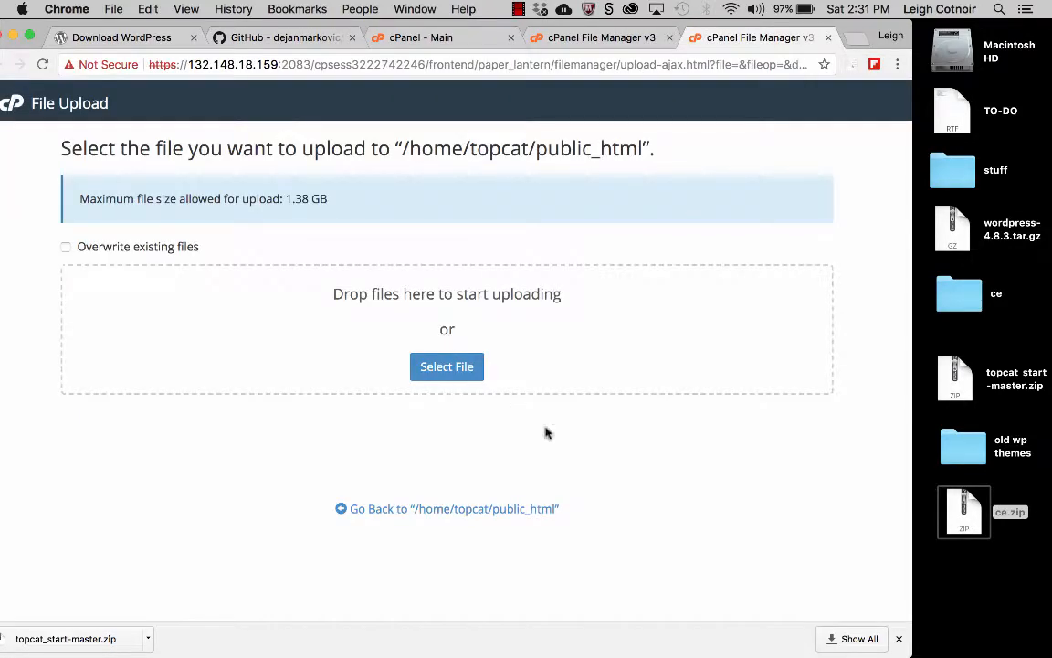
{"action": "left_click_drag", "start_coordinate": [972, 527], "coordinate": [492, 312]}
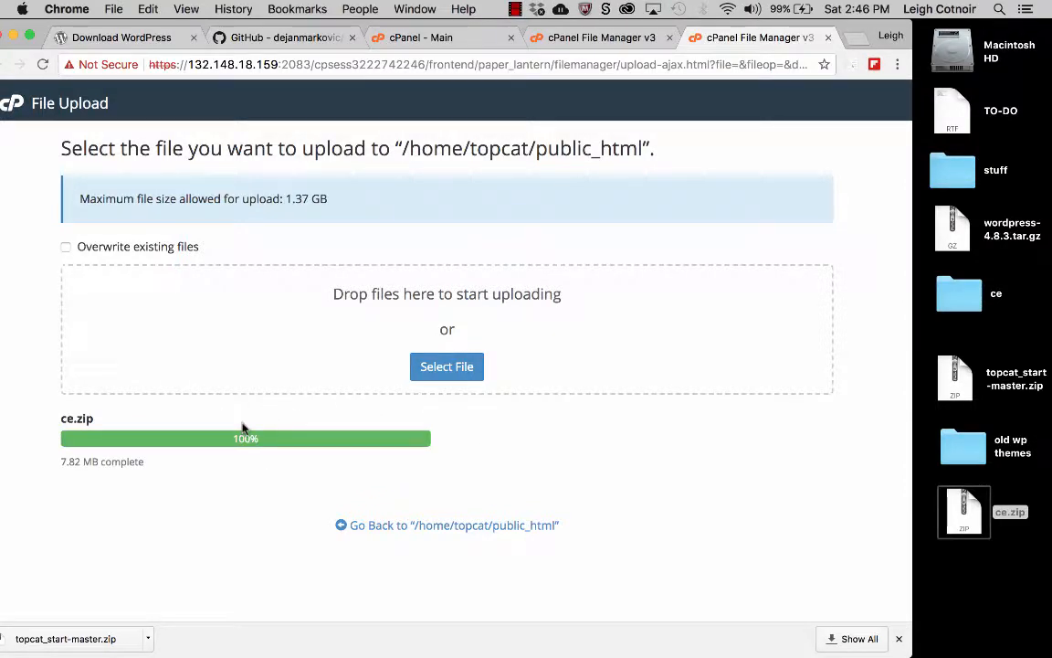
{"action": "left_click", "coordinate": [435, 526]}
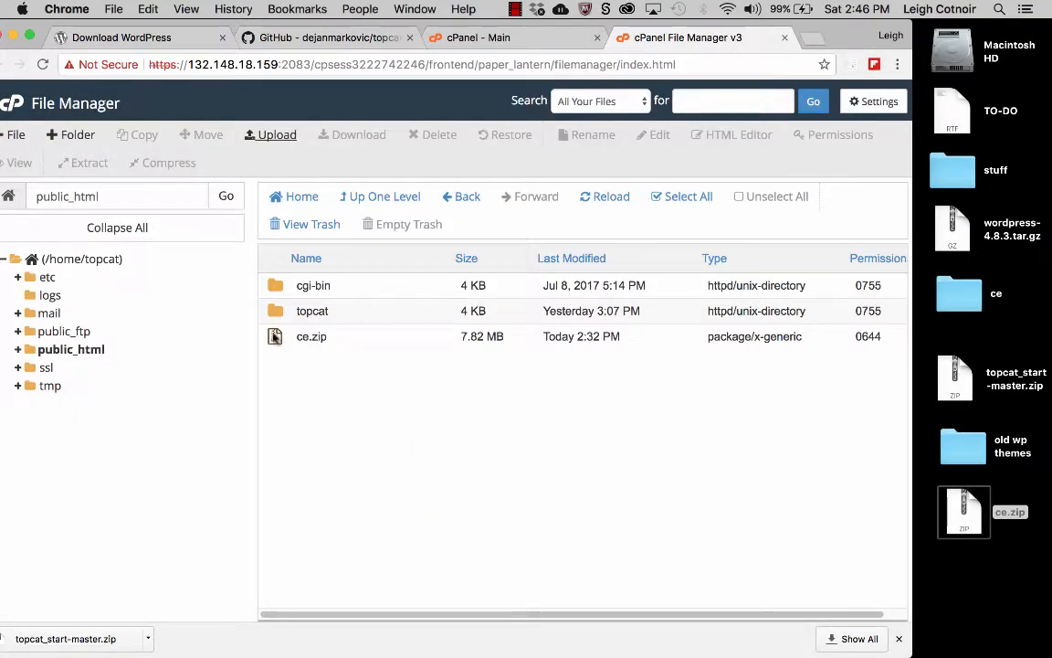
Step: Extract ce.zip into /public_html on the server and dismiss the extraction results
{"action": "left_click", "coordinate": [302, 338]}
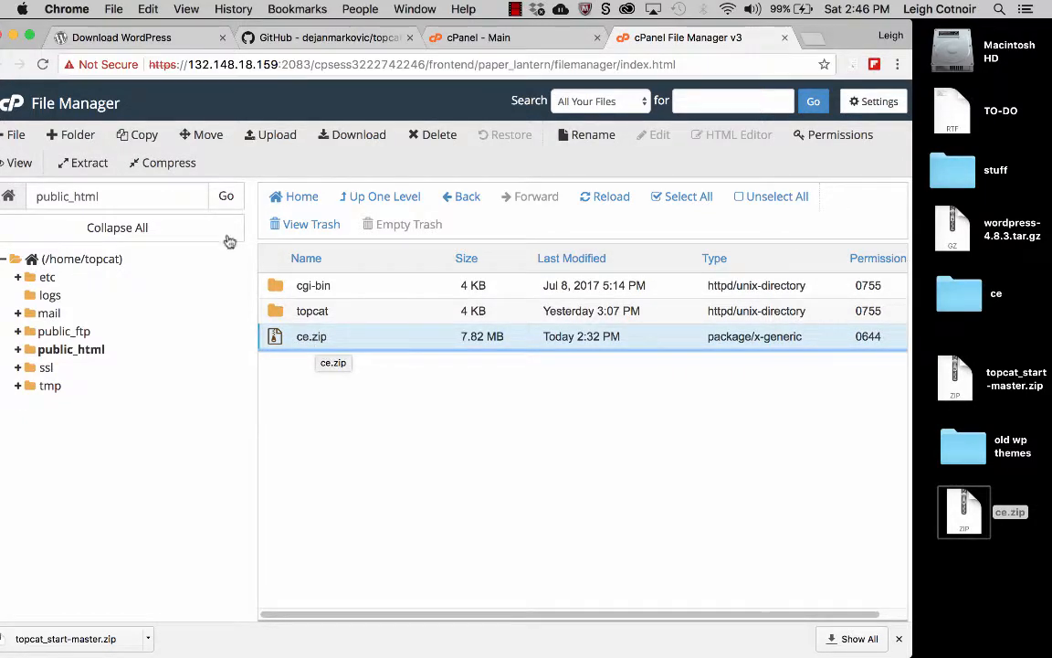
{"action": "left_click", "coordinate": [88, 165]}
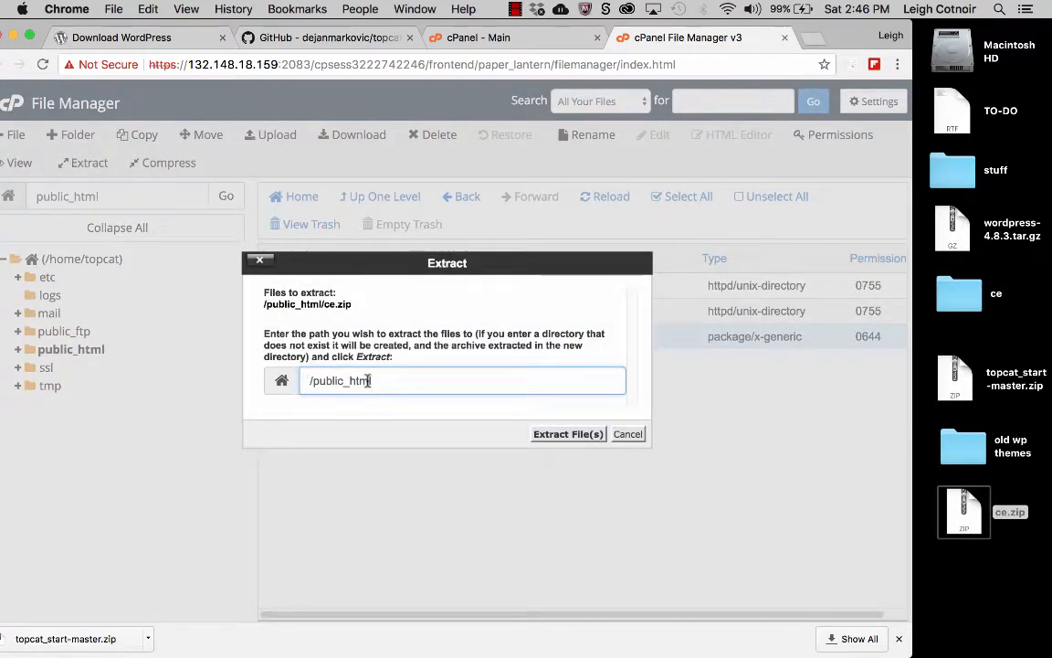
{"action": "left_click", "coordinate": [568, 434]}
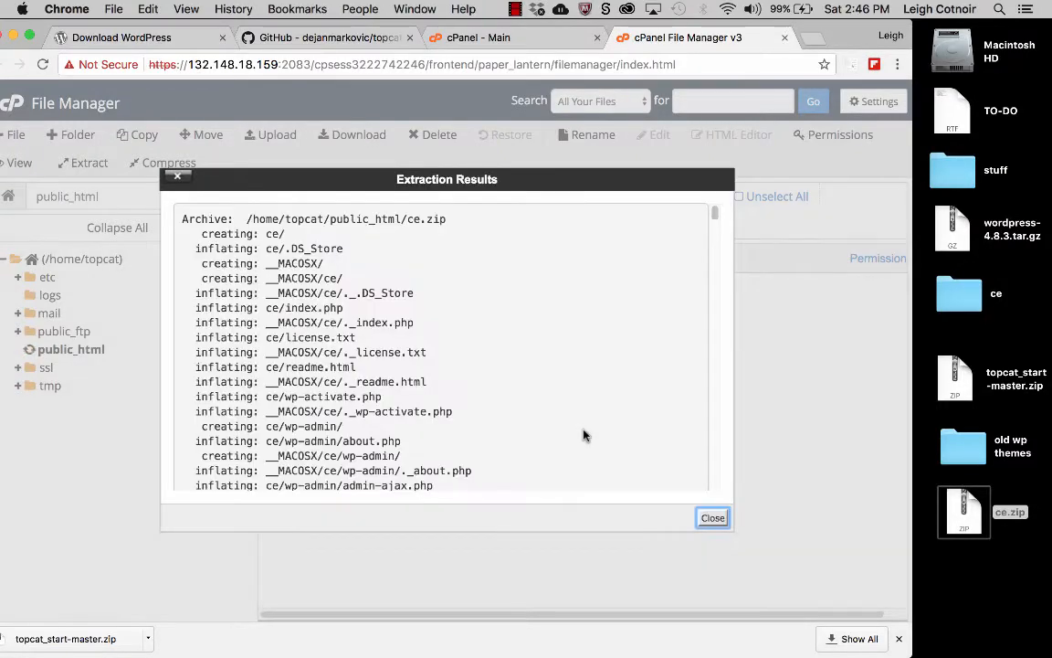
{"action": "left_click", "coordinate": [713, 450]}
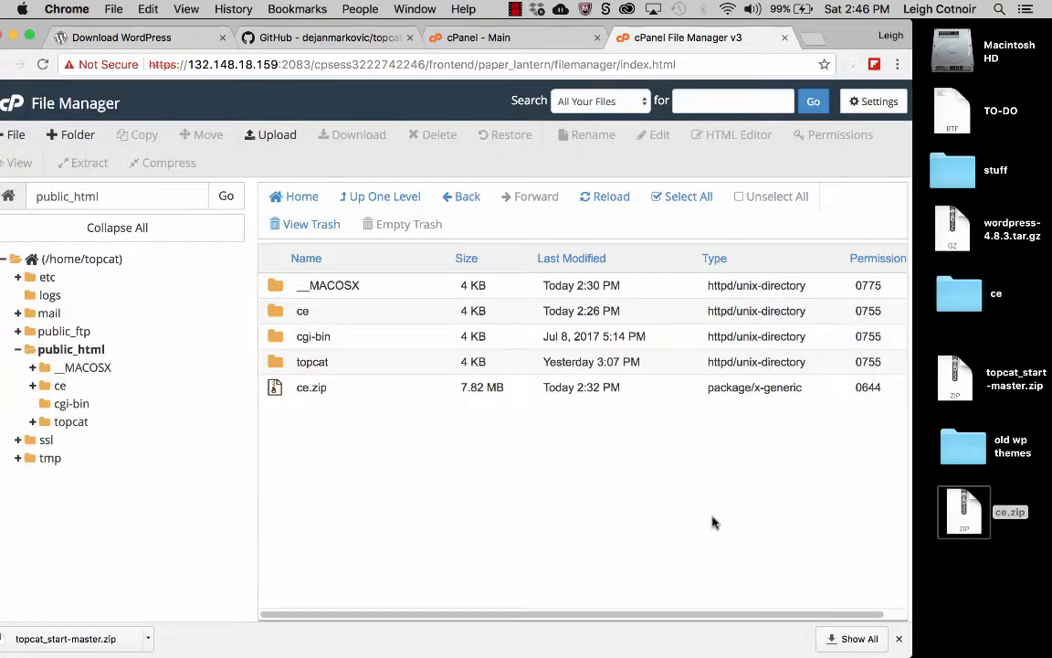
Step: Inspect the __MACOSX folder and its ce subfolder in public_html, and return to the public_html listing
{"action": "left_click", "coordinate": [297, 313]}
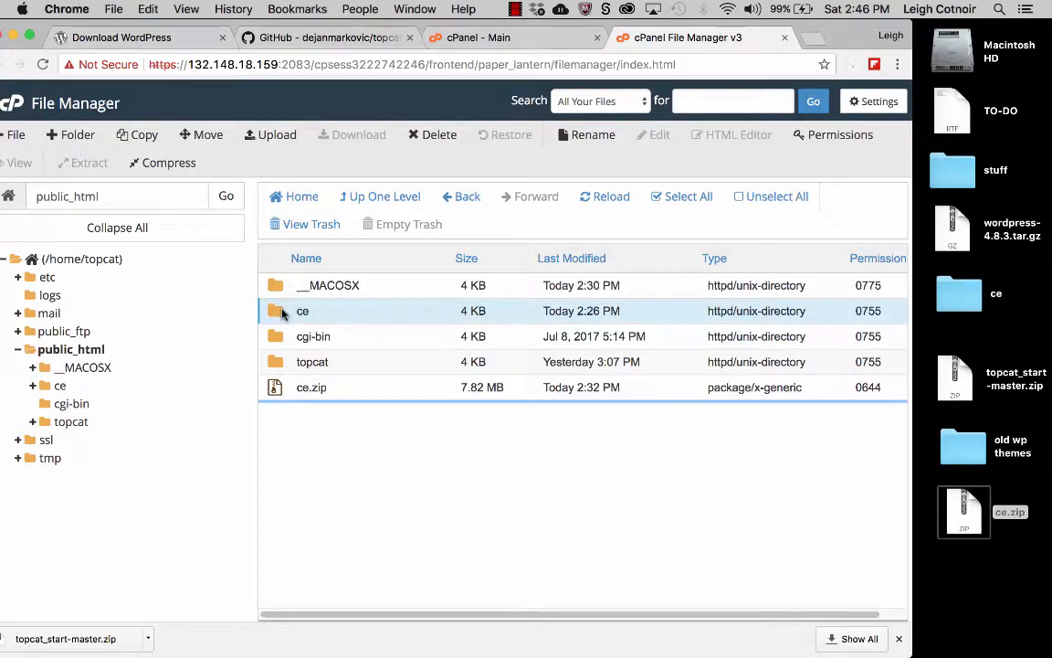
{"action": "left_click", "coordinate": [275, 392]}
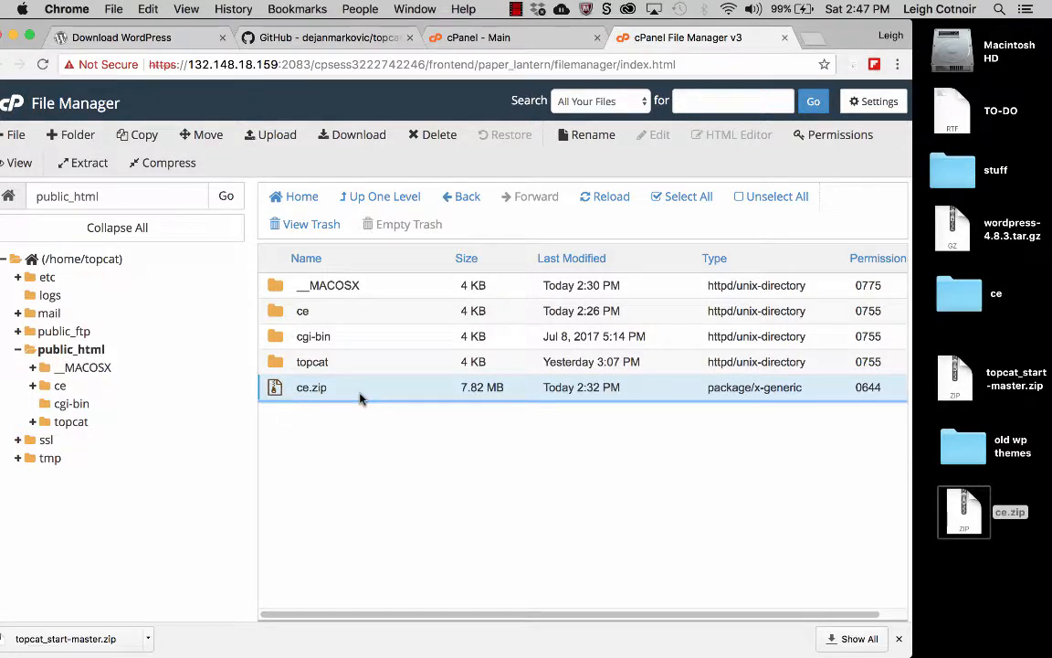
{"action": "left_click", "coordinate": [284, 289]}
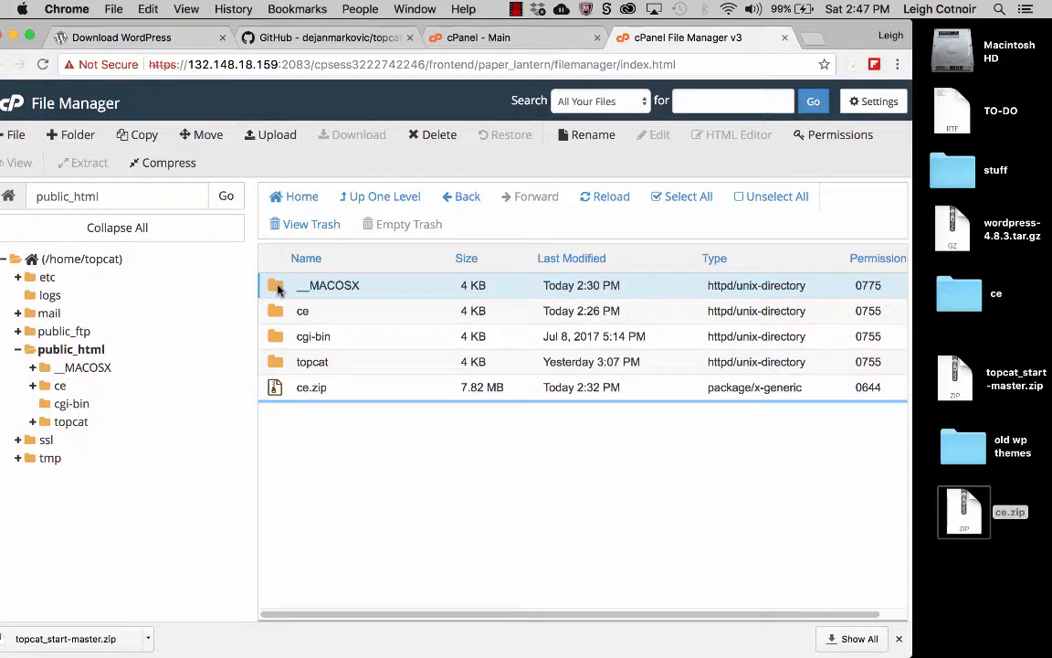
{"action": "double_click", "coordinate": [278, 289]}
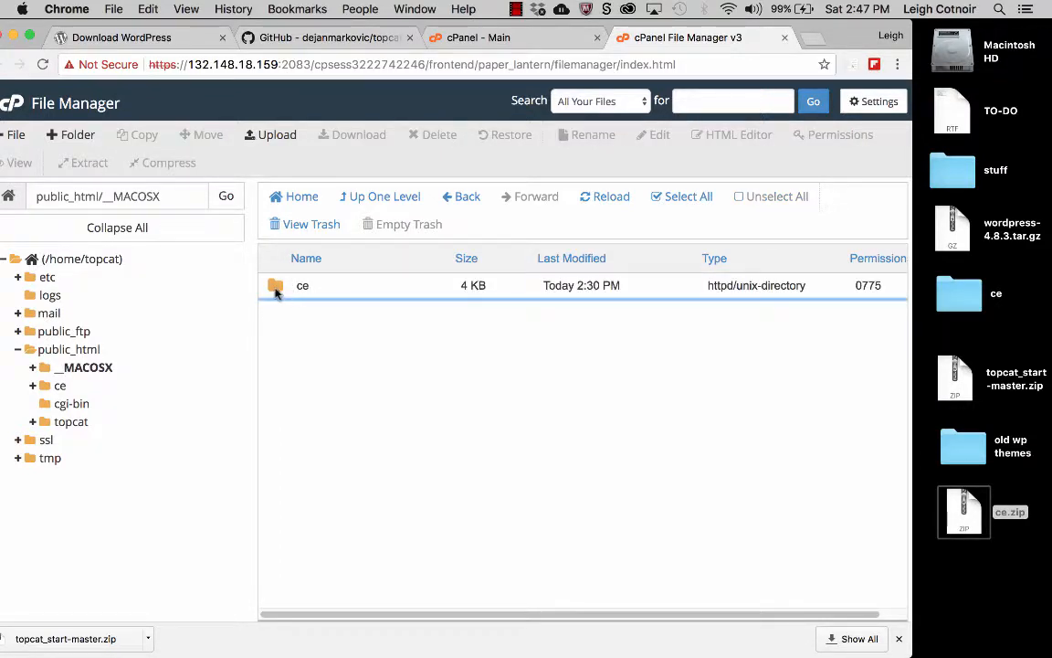
{"action": "double_click", "coordinate": [279, 287]}
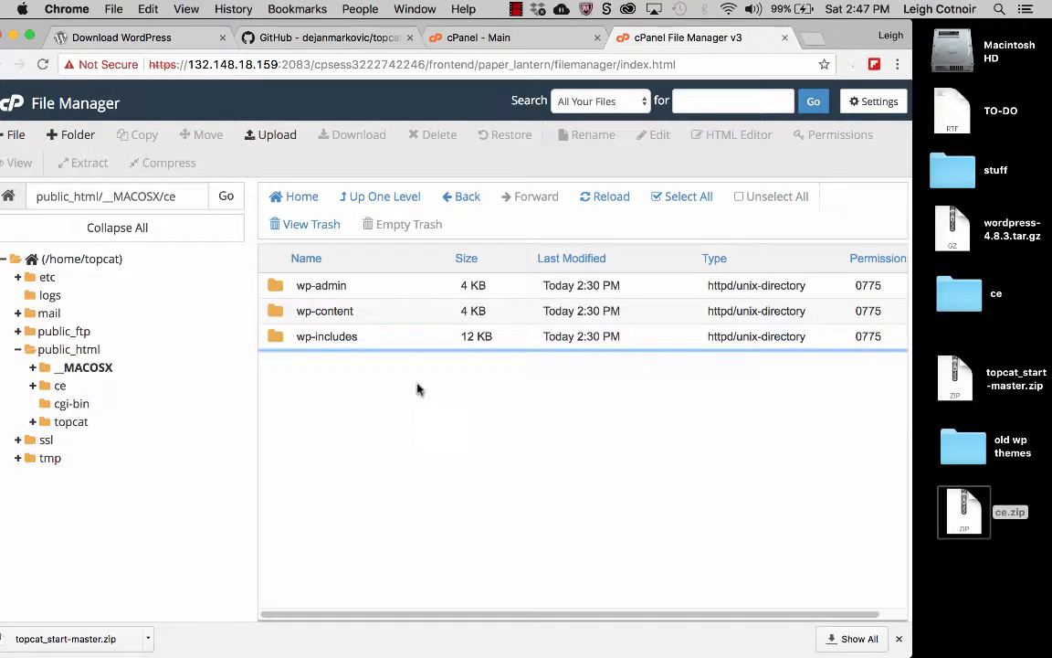
{"action": "left_click", "coordinate": [373, 198]}
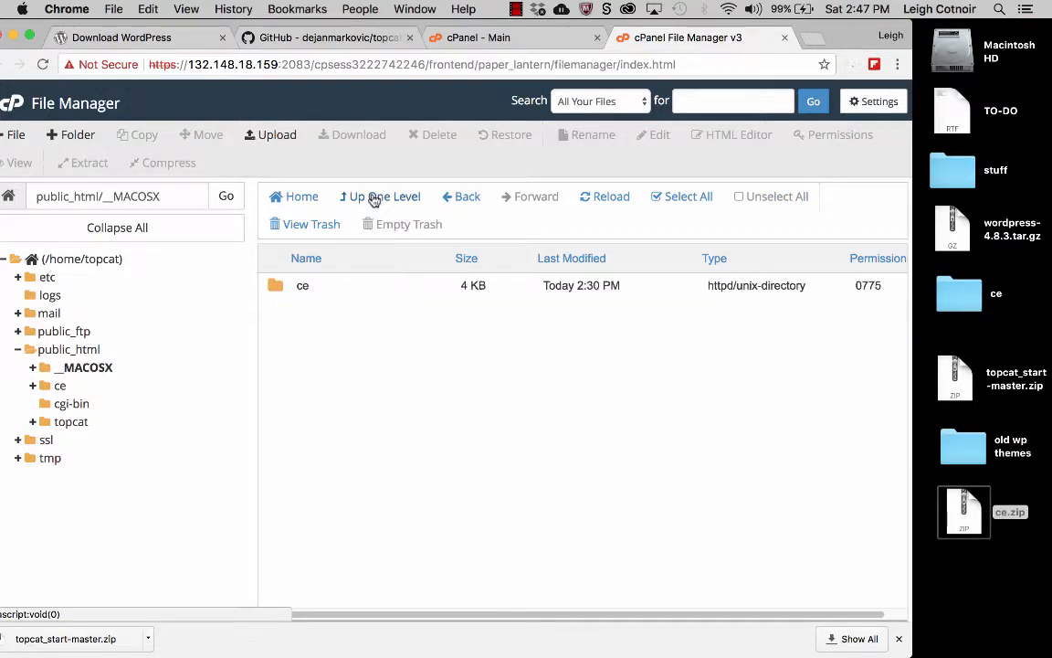
{"action": "left_click", "coordinate": [373, 199]}
Step: Permanently delete the __MACOSX folder from public_html, skipping the trash
{"action": "left_click", "coordinate": [280, 288]}
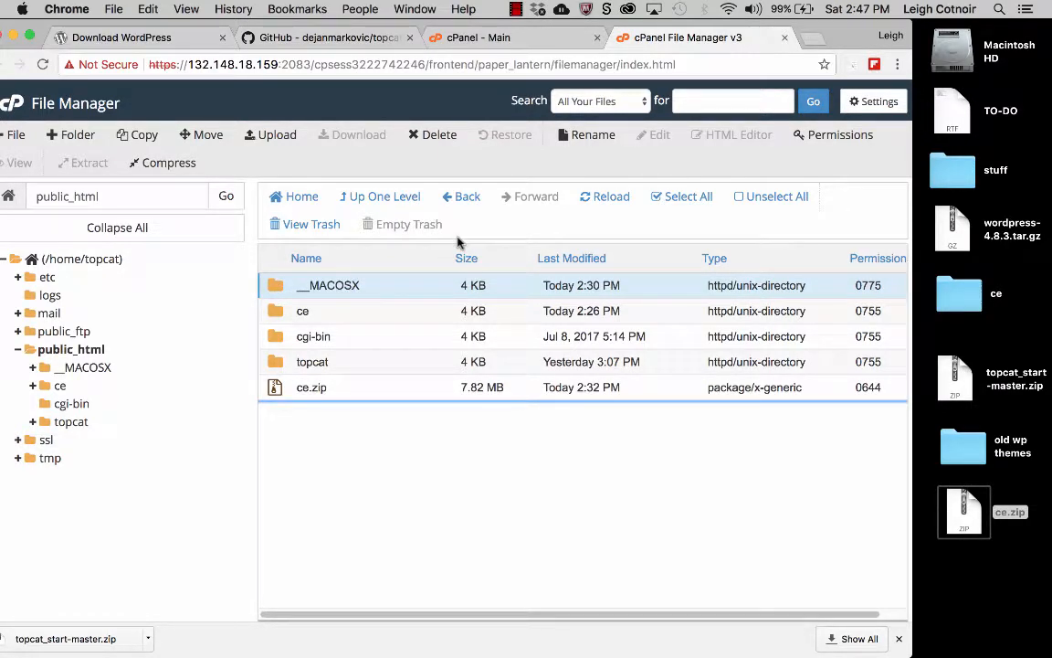
{"action": "left_click", "coordinate": [433, 134]}
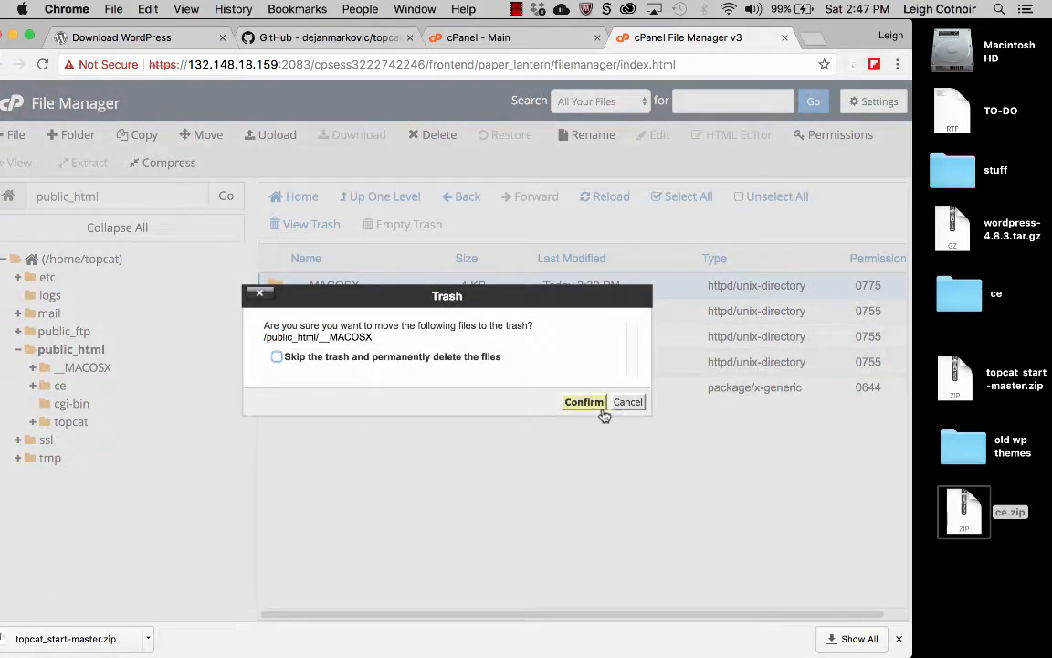
{"action": "left_click", "coordinate": [278, 358]}
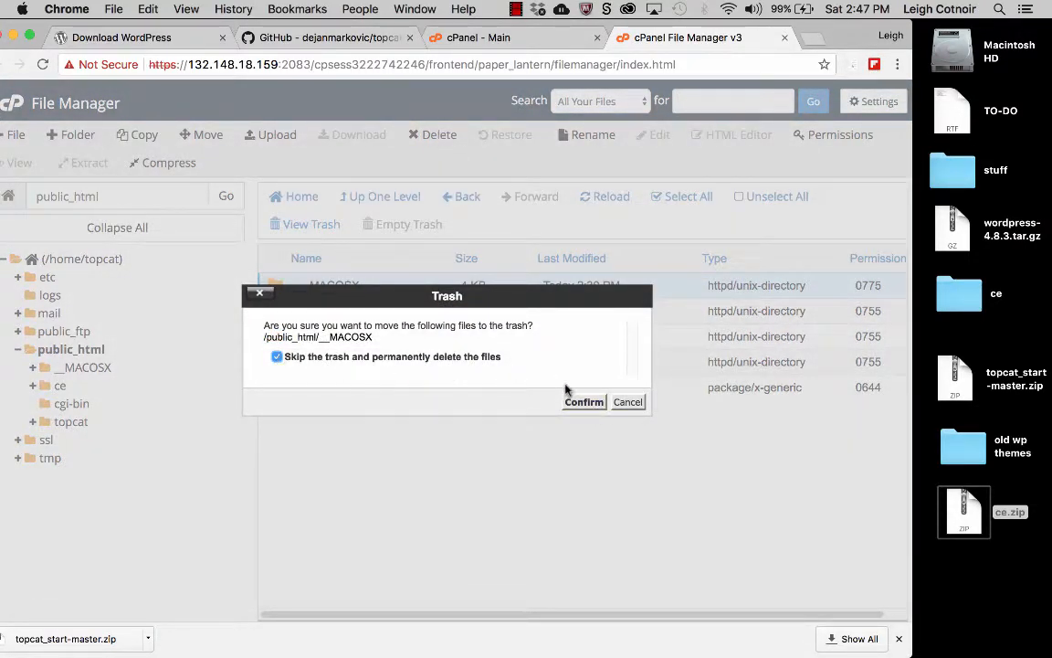
{"action": "left_click", "coordinate": [587, 403]}
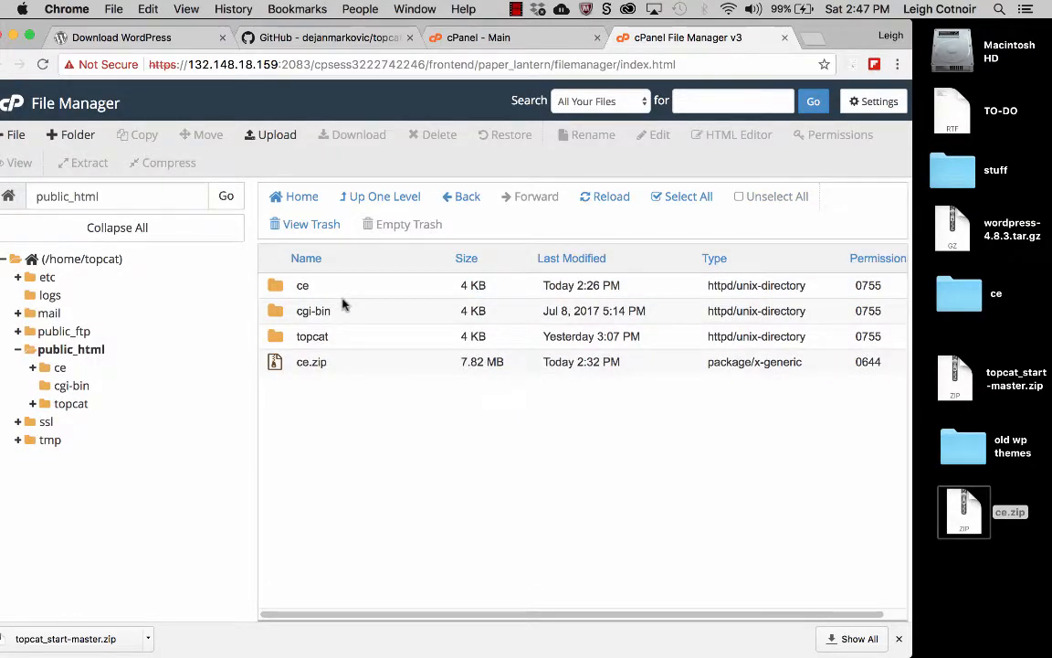
Step: Open public_html/ce and look through the extracted WordPress folders and files, including wp-config-sample.php
{"action": "left_click", "coordinate": [279, 288]}
{"action": "double_click", "coordinate": [277, 289]}
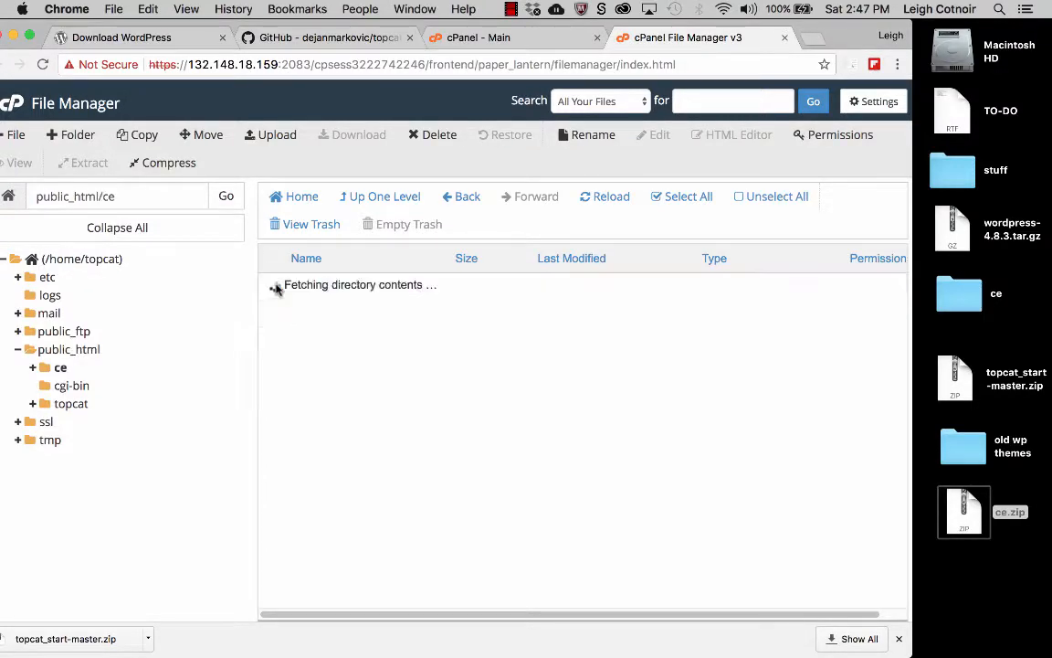
{"action": "scroll", "coordinate": [334, 490], "scroll_direction": "down", "scroll_amount": 2}
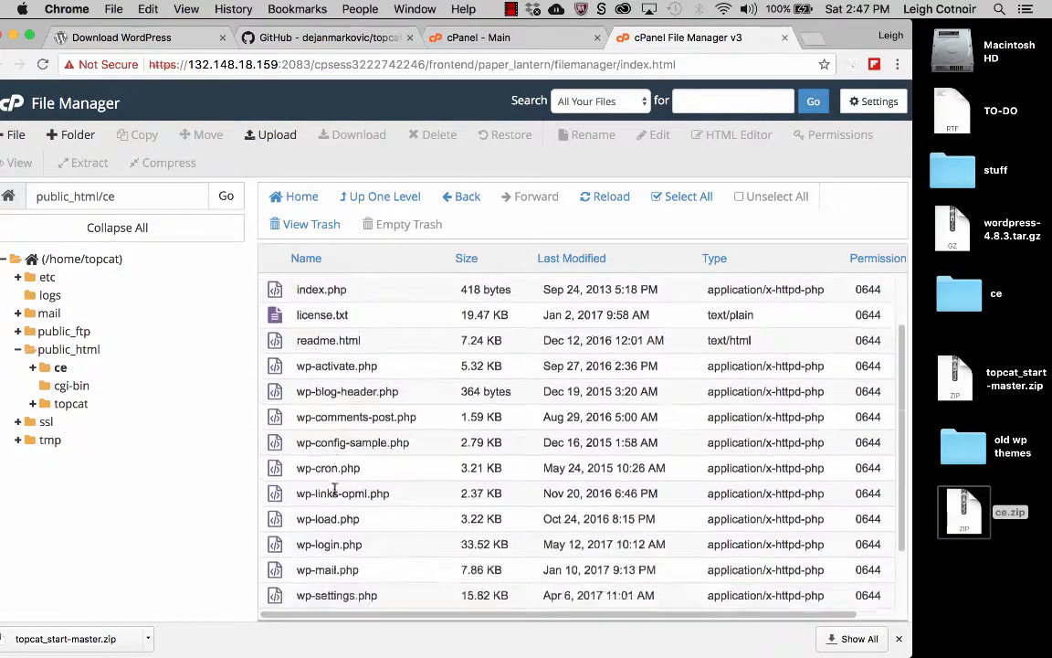
{"action": "scroll", "coordinate": [335, 490], "scroll_direction": "down", "scroll_amount": 2}
{"action": "scroll", "coordinate": [334, 491], "scroll_direction": "up", "scroll_amount": 4}
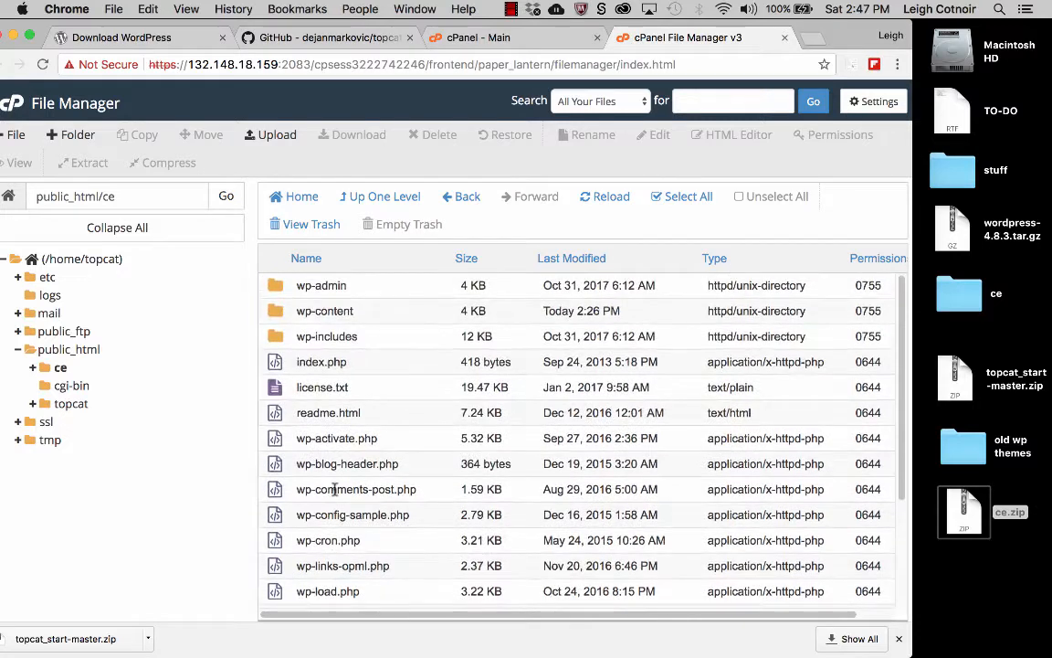
{"action": "scroll", "coordinate": [334, 490], "scroll_direction": "down", "scroll_amount": 2}
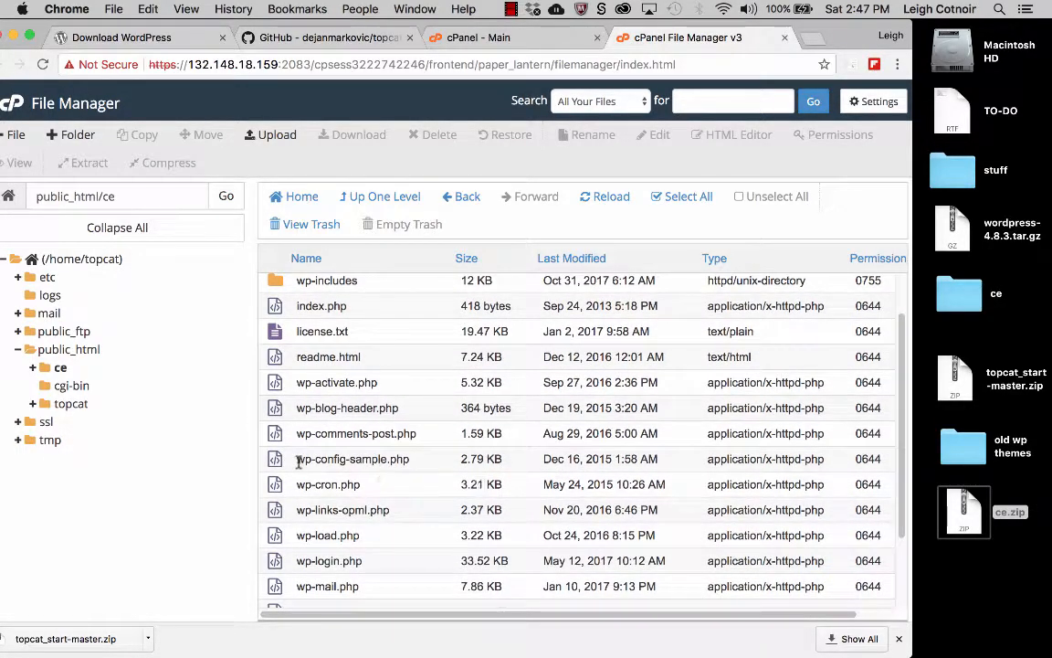
{"action": "left_click", "coordinate": [402, 461]}
{"action": "left_click", "coordinate": [417, 464]}
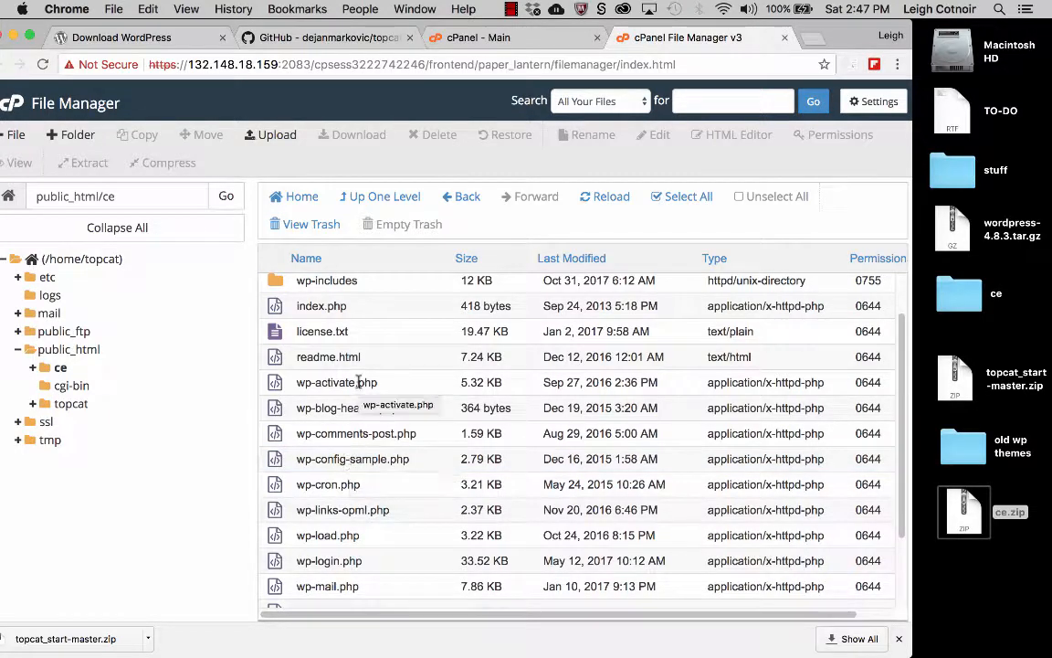
{"action": "scroll", "coordinate": [356, 393], "scroll_direction": "up", "scroll_amount": 2}
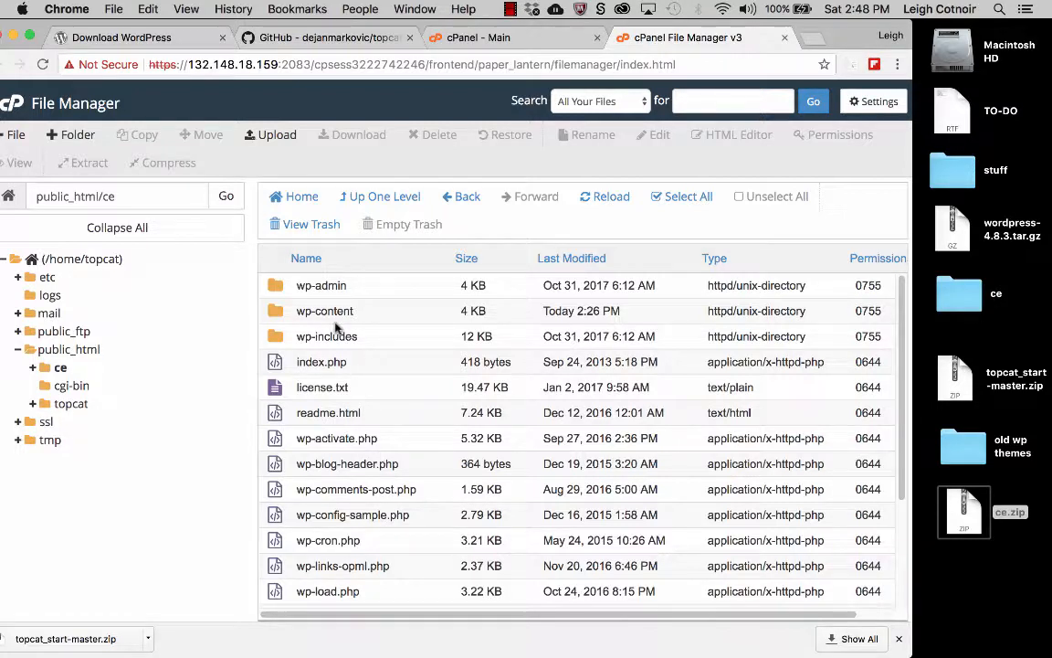
Step: Open the topcat theme folder inside ce's wp-content/themes and review its files from inc to style.css
{"action": "left_click", "coordinate": [277, 315]}
{"action": "double_click", "coordinate": [277, 317]}
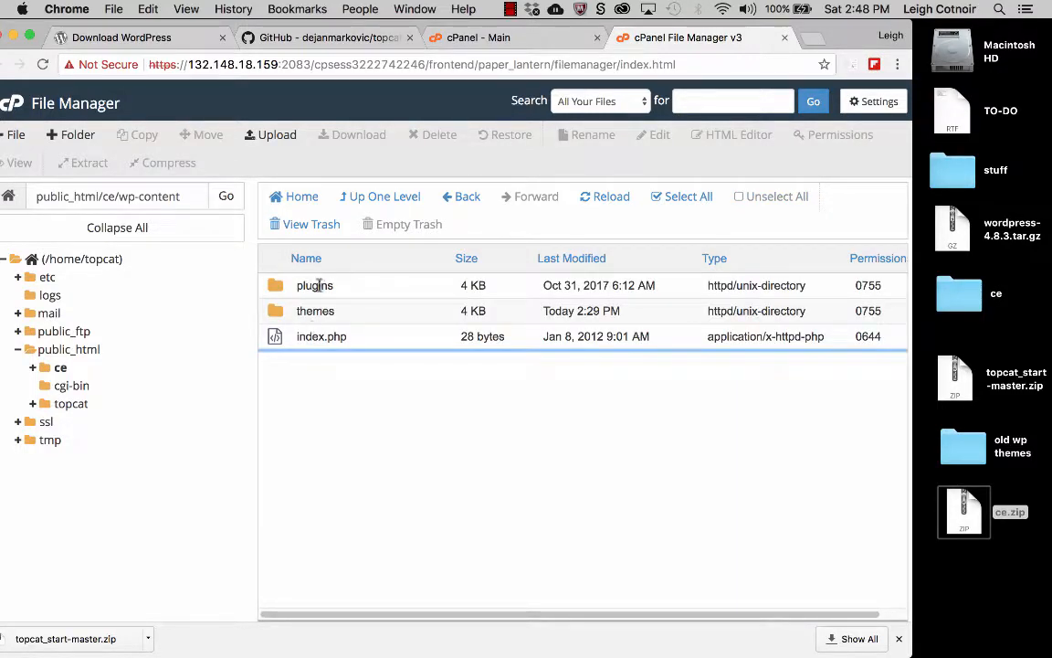
{"action": "double_click", "coordinate": [276, 313]}
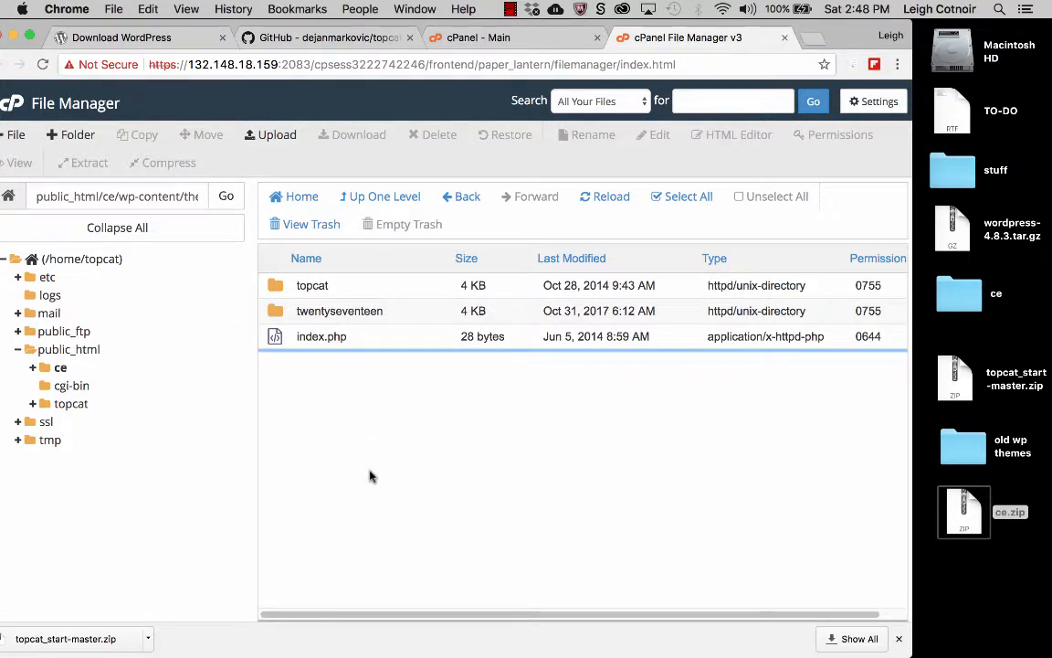
{"action": "left_click", "coordinate": [275, 289]}
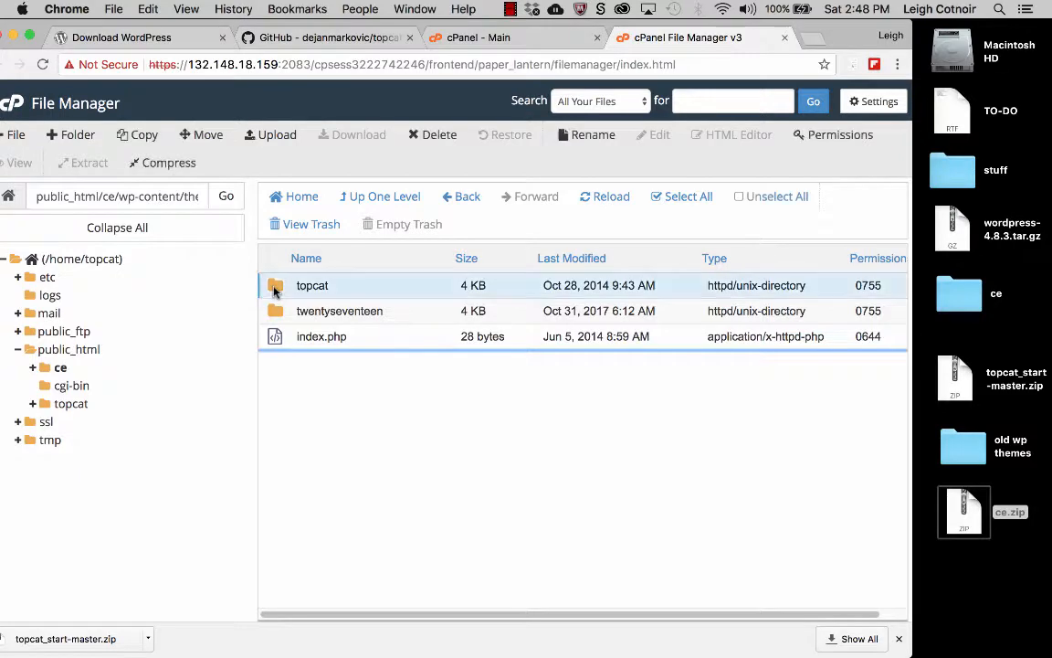
{"action": "double_click", "coordinate": [275, 289]}
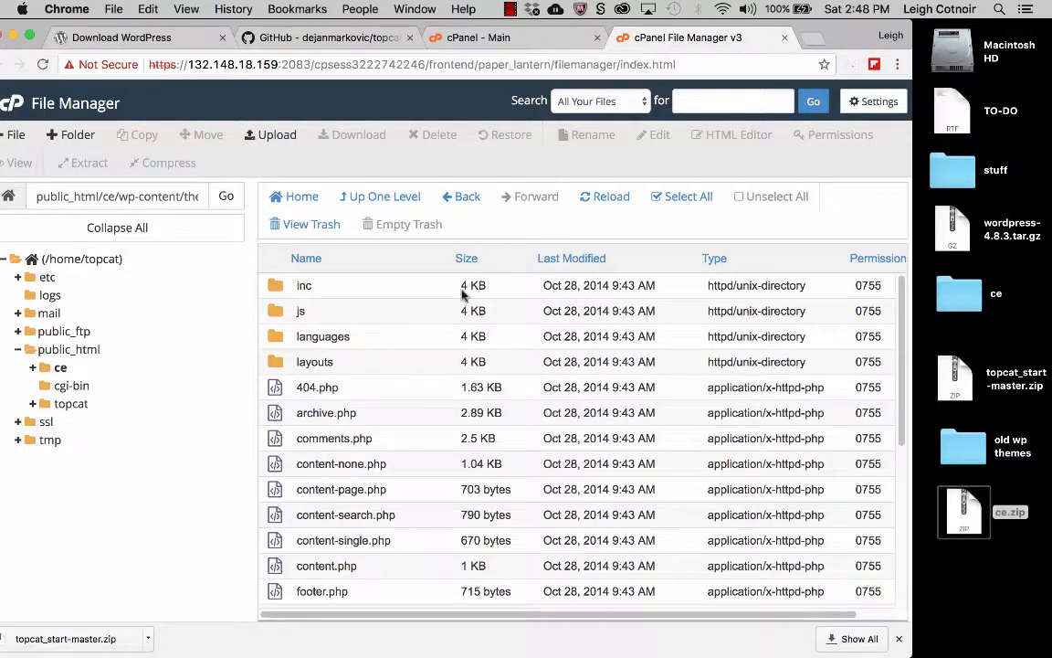
{"action": "scroll", "coordinate": [383, 560], "scroll_direction": "down", "scroll_amount": 5}
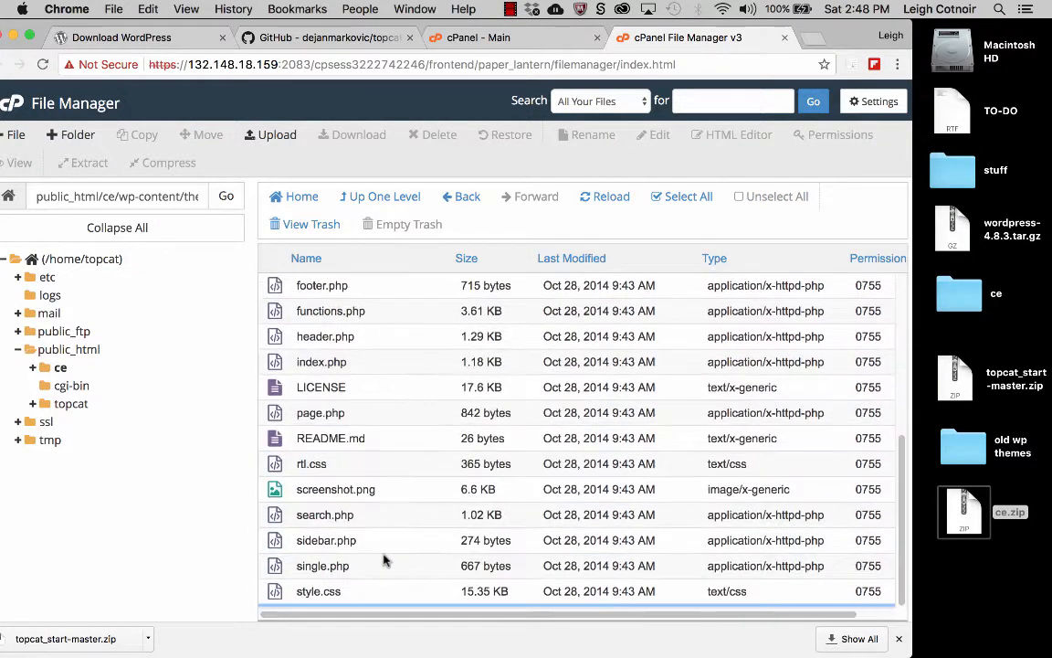
{"action": "scroll", "coordinate": [384, 560], "scroll_direction": "up", "scroll_amount": 5}
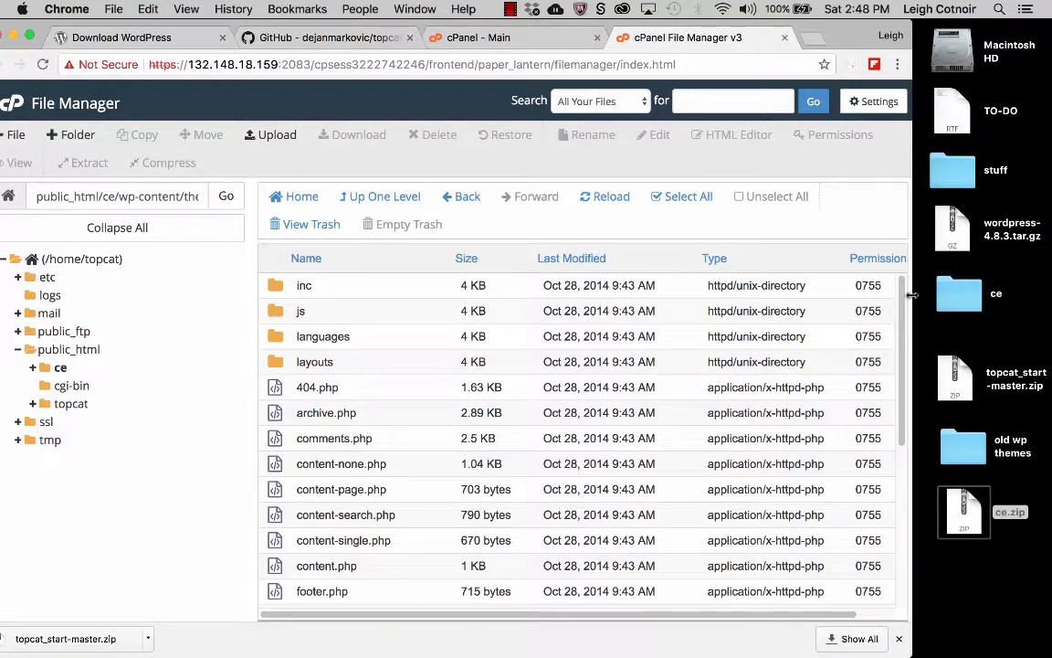
Step: Narrow the browser window slightly and expand ce, wp-content, themes and topcat in the folder tree
{"action": "left_click_drag", "start_coordinate": [911, 291], "coordinate": [841, 291]}
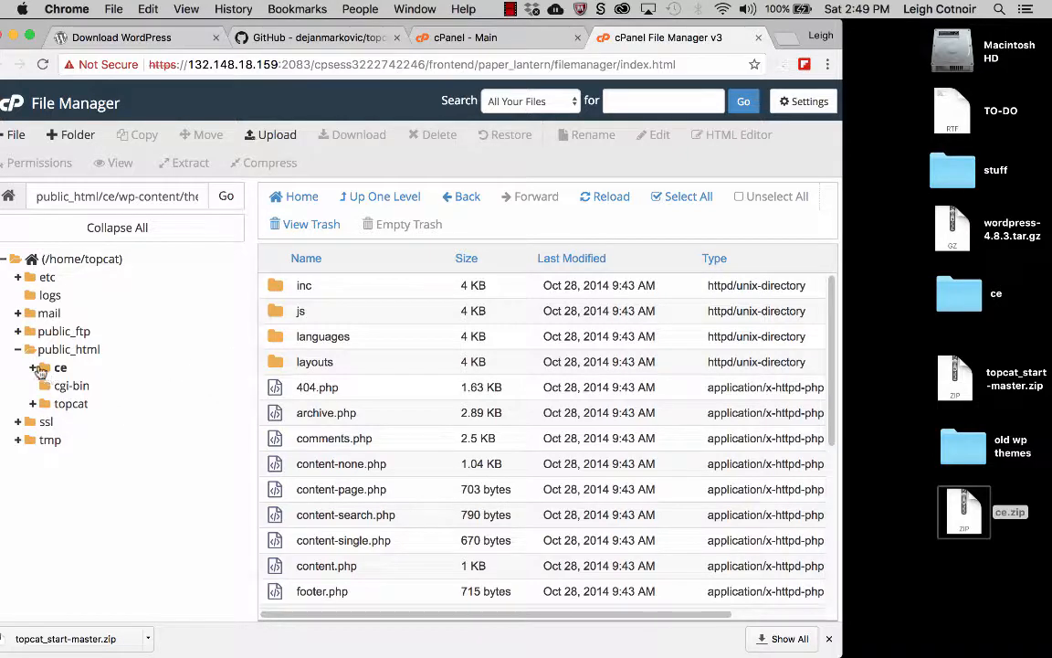
{"action": "left_click", "coordinate": [36, 369]}
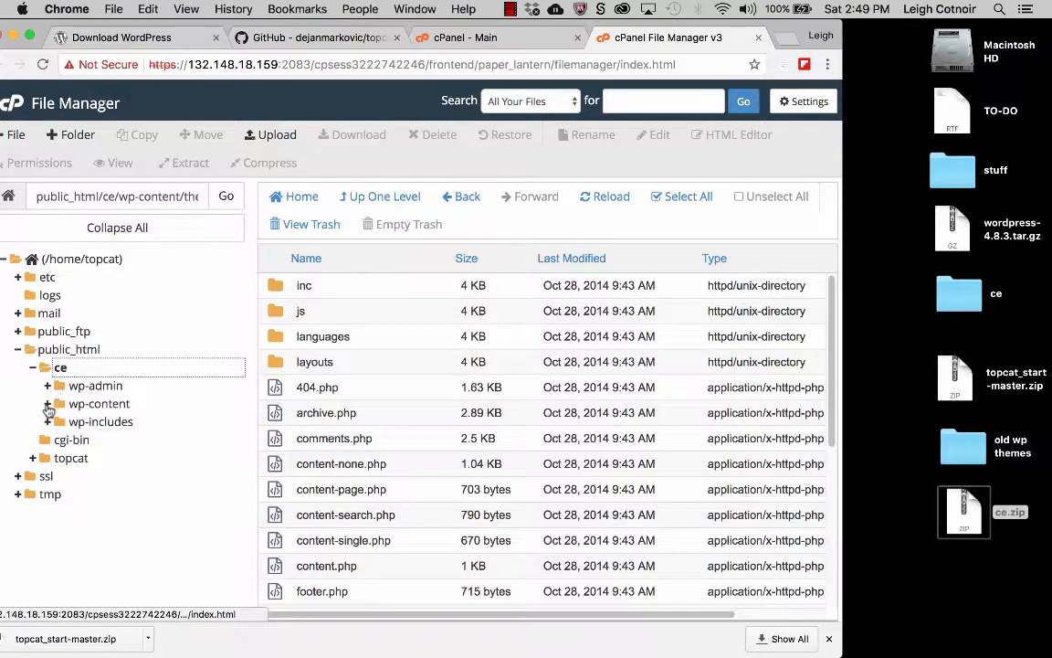
{"action": "left_click", "coordinate": [48, 404]}
{"action": "left_click", "coordinate": [62, 442]}
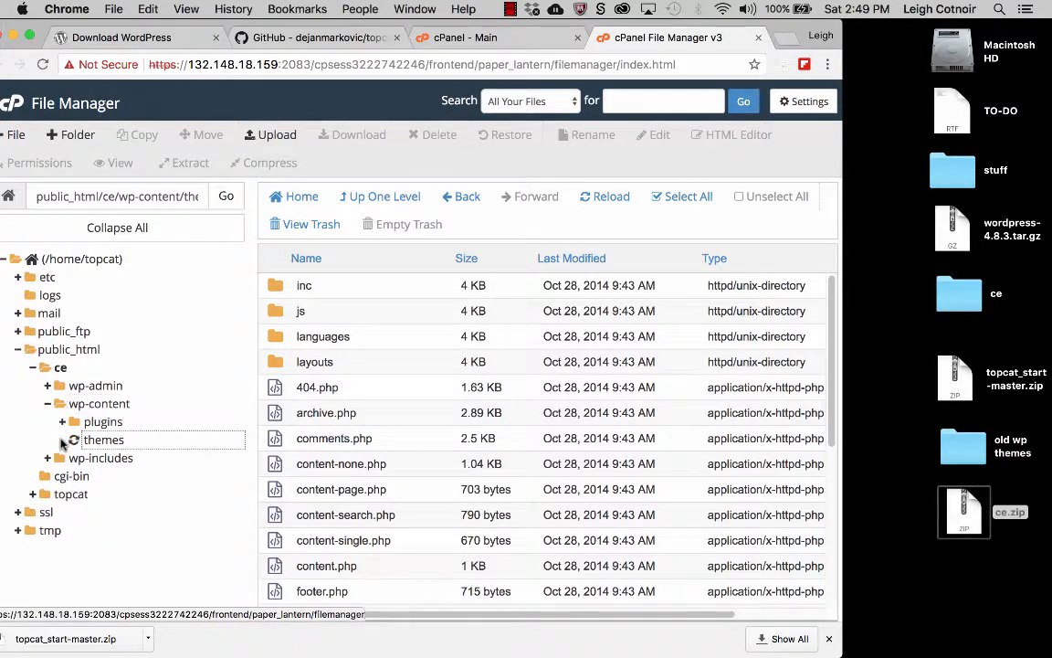
{"action": "left_click", "coordinate": [76, 462]}
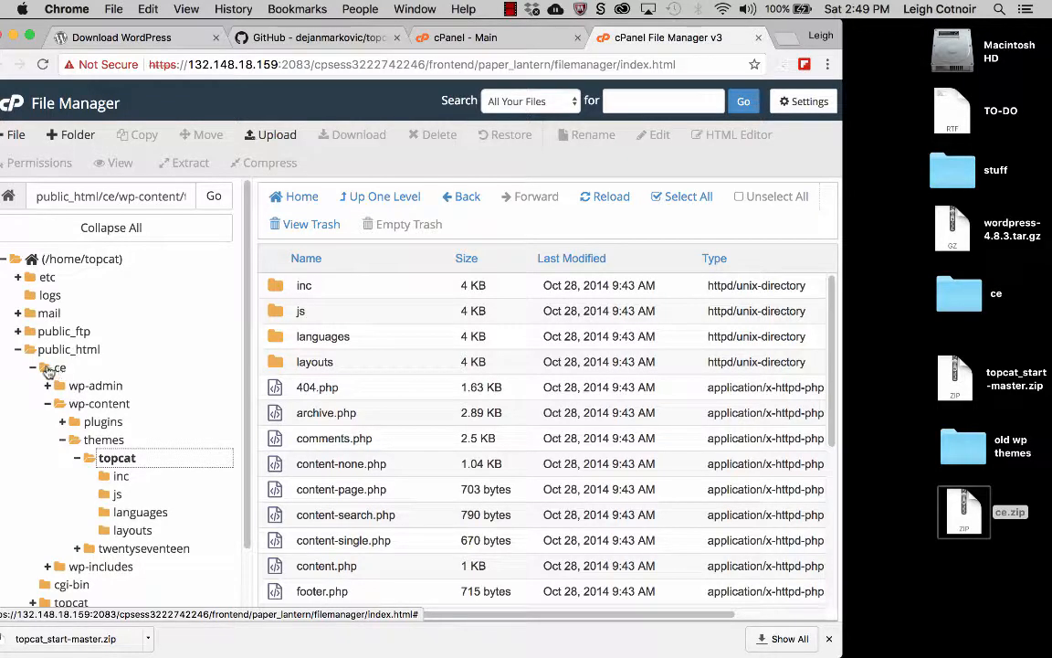
Step: Use the folder tree to view the contents of ce, its wp-content folder and the topcat theme folder
{"action": "left_click", "coordinate": [61, 370]}
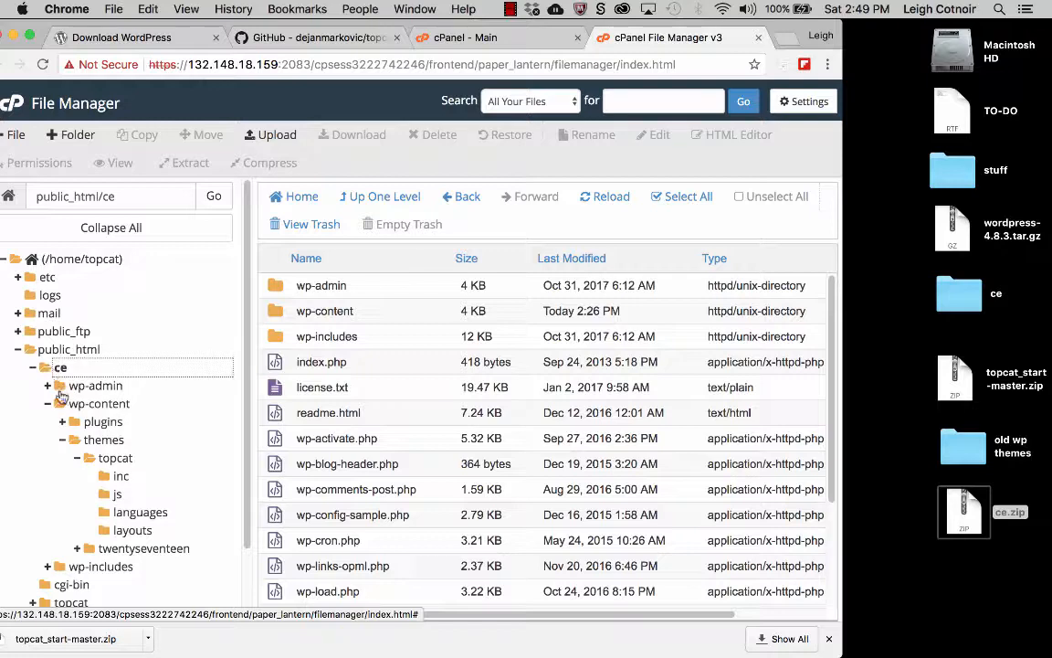
{"action": "left_click", "coordinate": [79, 403]}
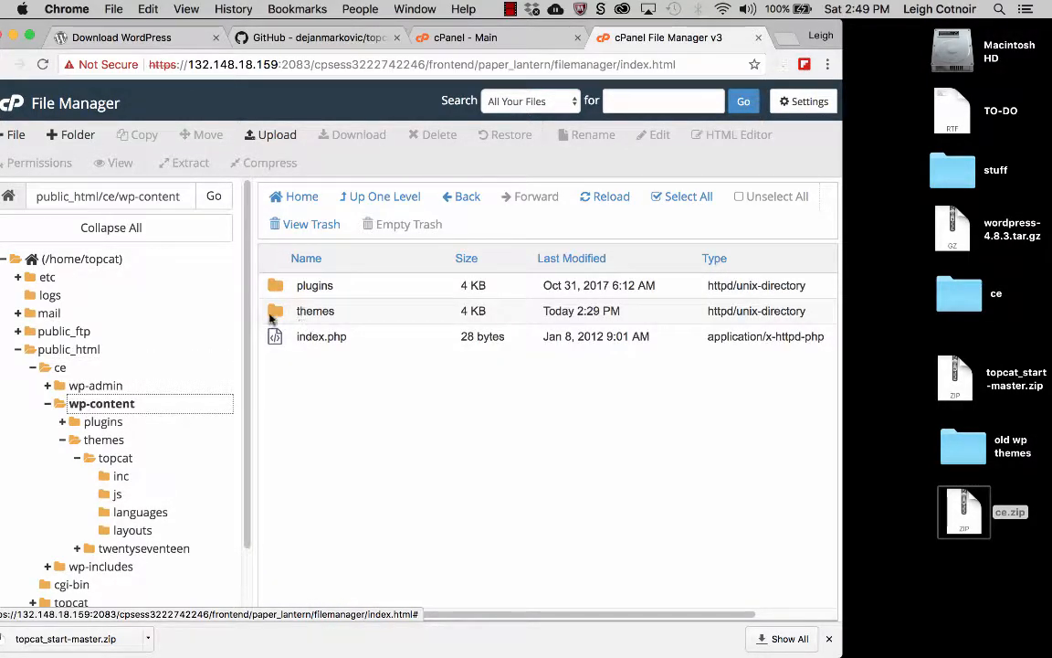
{"action": "left_click", "coordinate": [82, 442]}
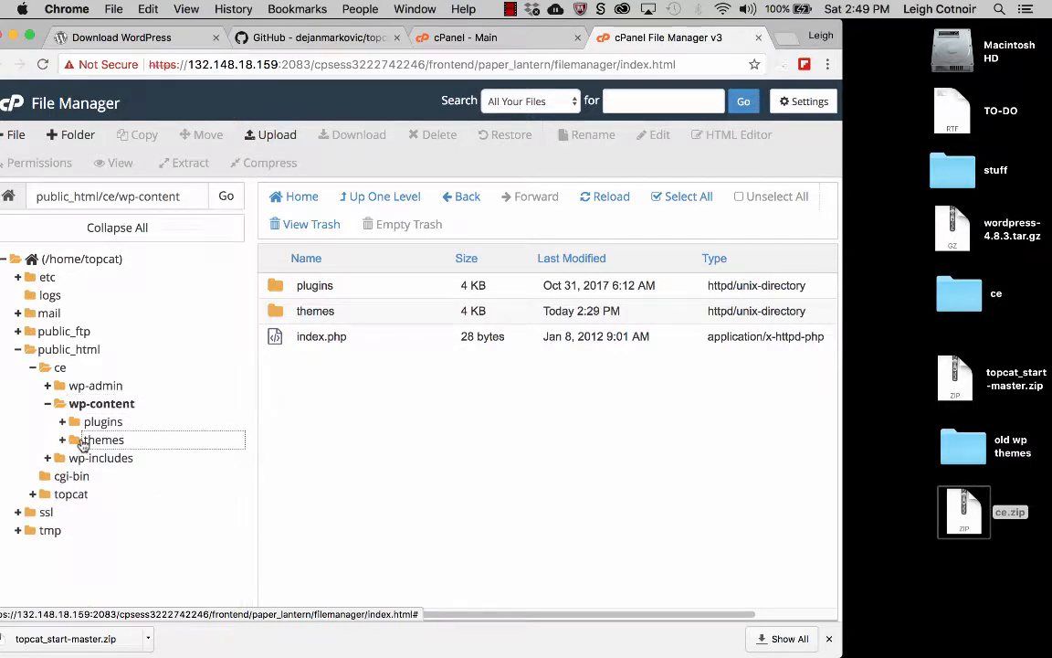
{"action": "left_click", "coordinate": [63, 441]}
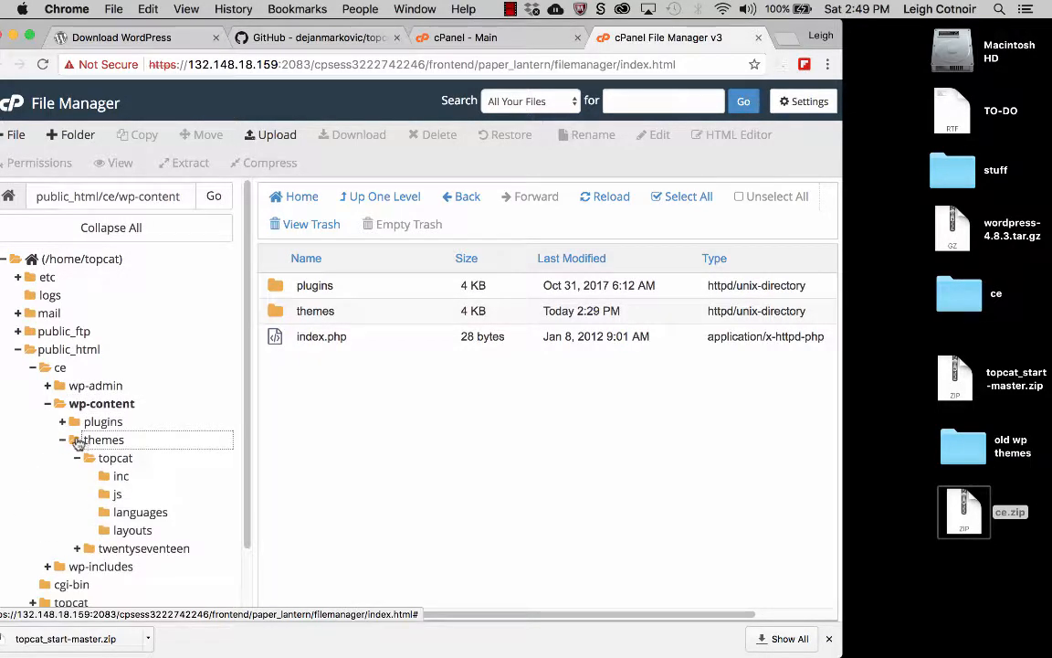
{"action": "left_click", "coordinate": [74, 440]}
{"action": "left_click", "coordinate": [64, 441]}
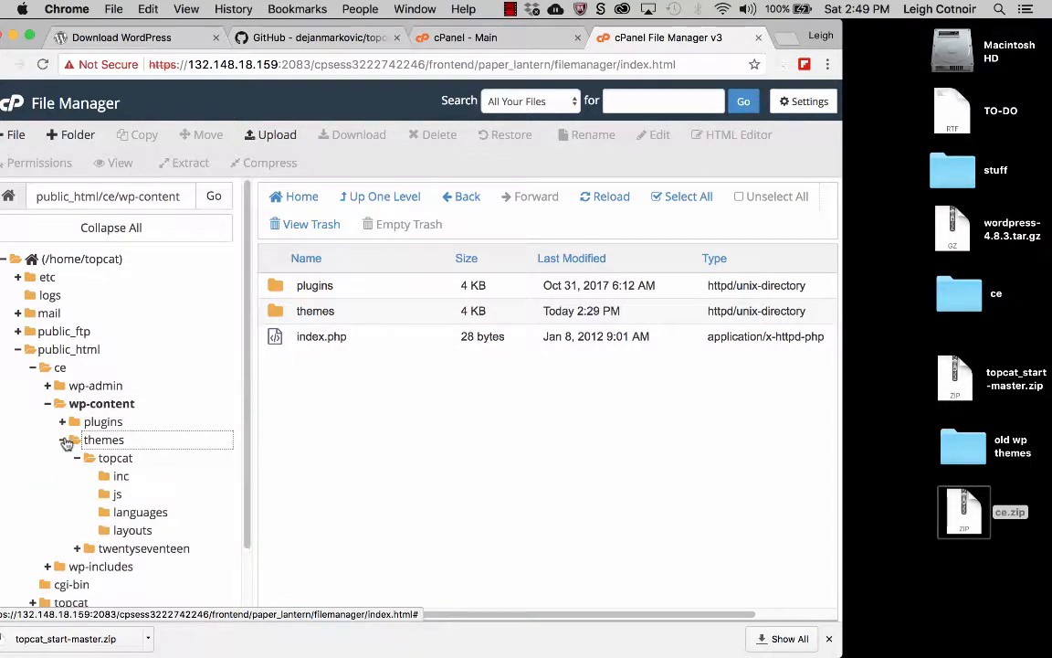
{"action": "left_click", "coordinate": [116, 460]}
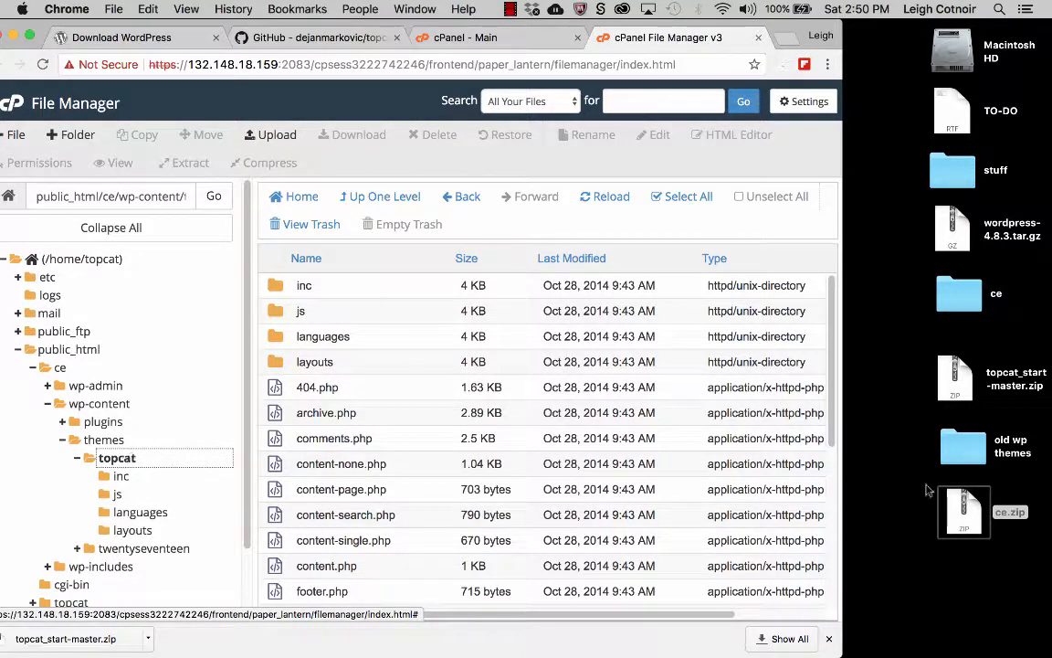
Step: Narrow the browser window further to expose more of the desktop and select the local ce folder there
{"action": "left_click_drag", "start_coordinate": [833, 226], "coordinate": [722, 251]}
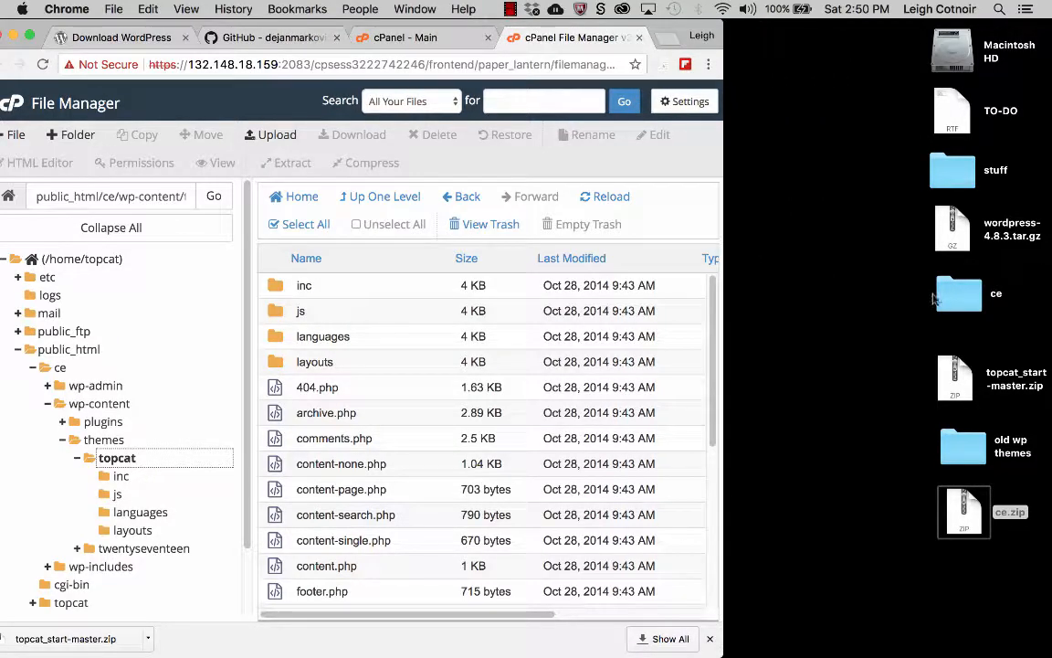
{"action": "left_click", "coordinate": [869, 282]}
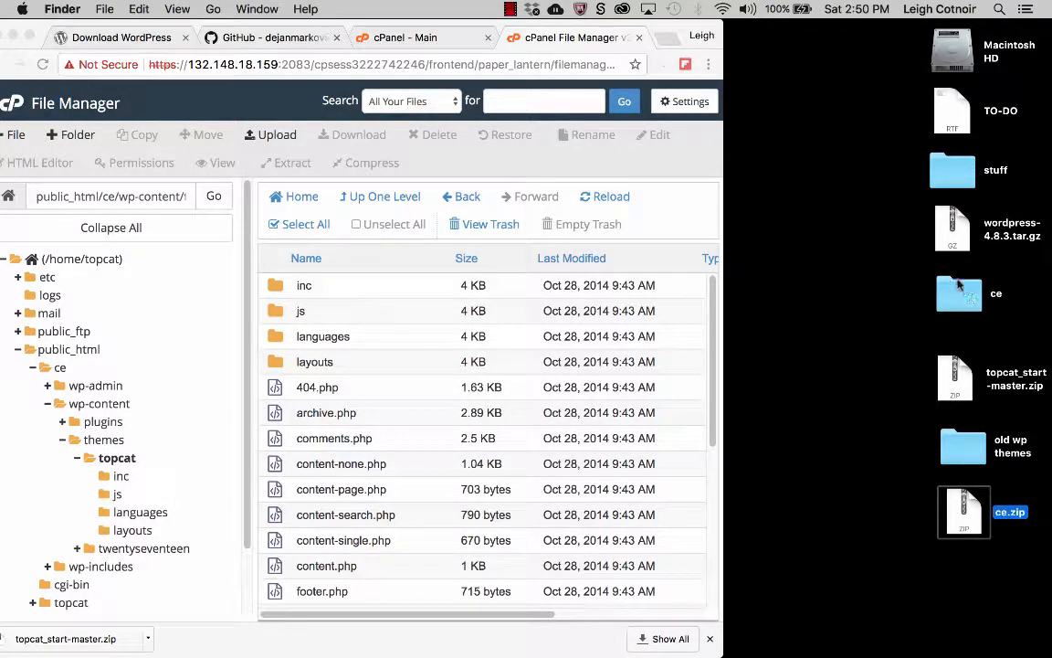
{"action": "left_click", "coordinate": [963, 295]}
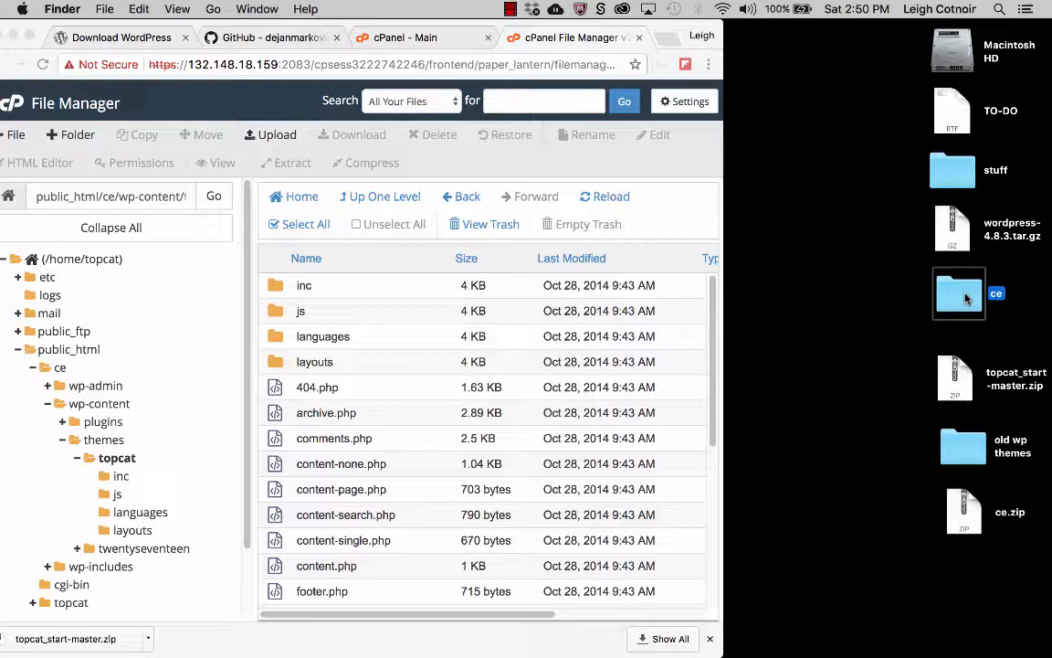
Step: Open the local ce folder's wp-content/themes/topcat in Finder, place the window beside the browser and select content-single.php
{"action": "double_click", "coordinate": [966, 298]}
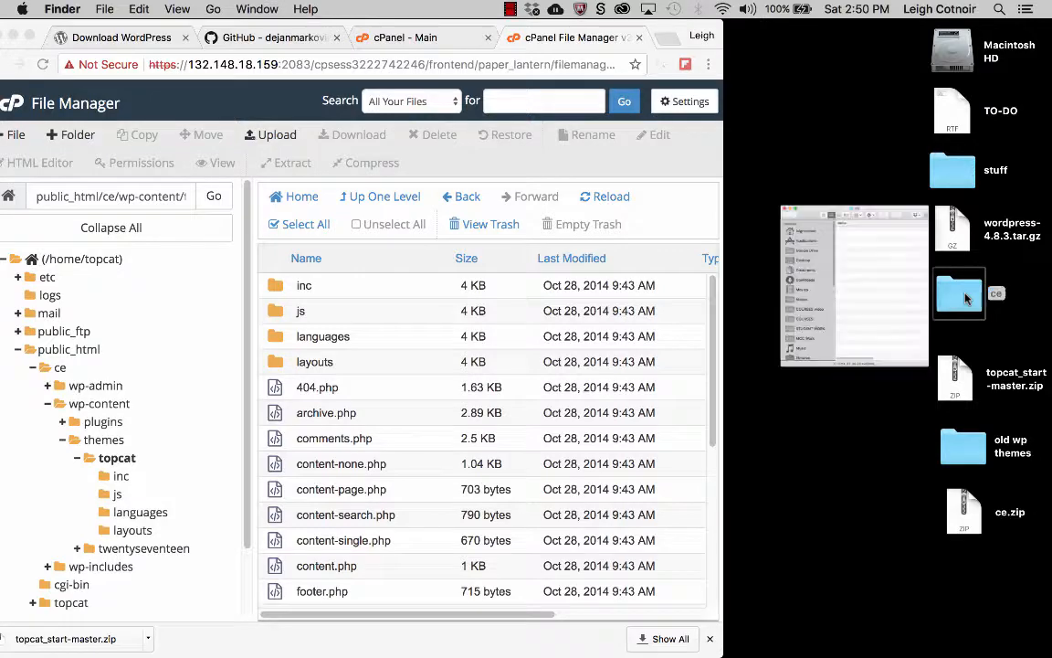
{"action": "left_click_drag", "start_coordinate": [660, 27], "coordinate": [899, 28]}
{"action": "double_click", "coordinate": [780, 247]}
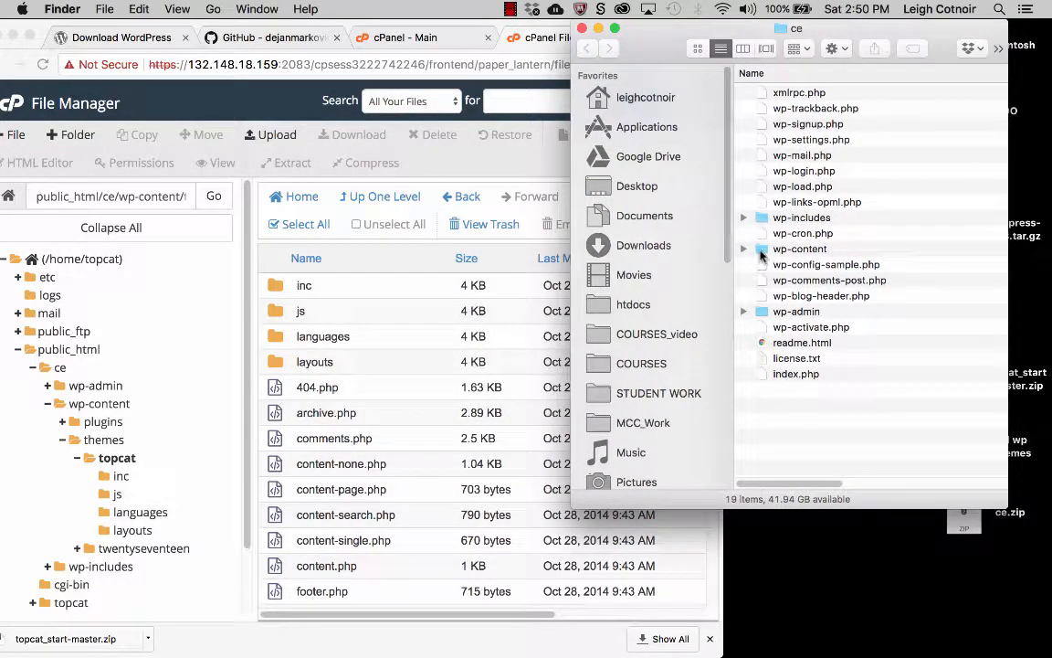
{"action": "double_click", "coordinate": [763, 93]}
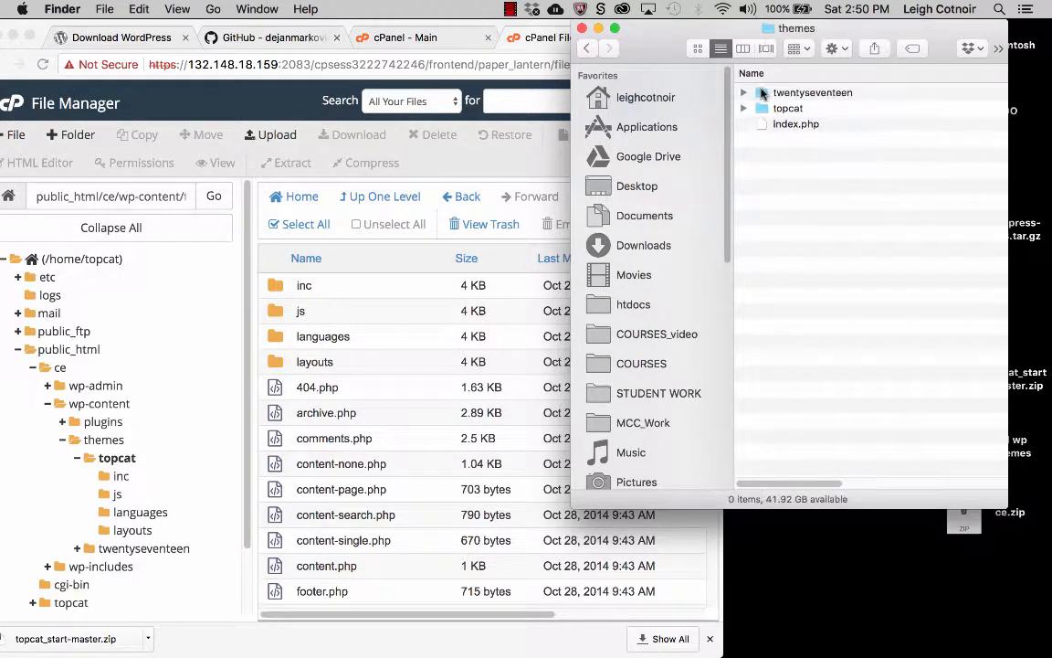
{"action": "double_click", "coordinate": [762, 109]}
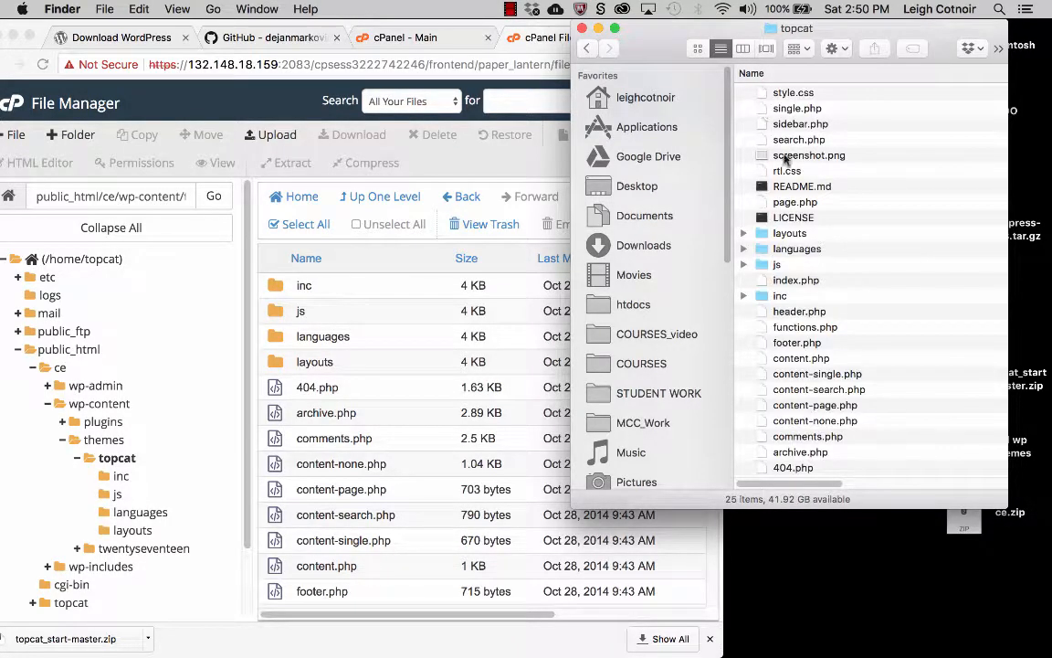
{"action": "left_click_drag", "start_coordinate": [659, 55], "coordinate": [723, 55]}
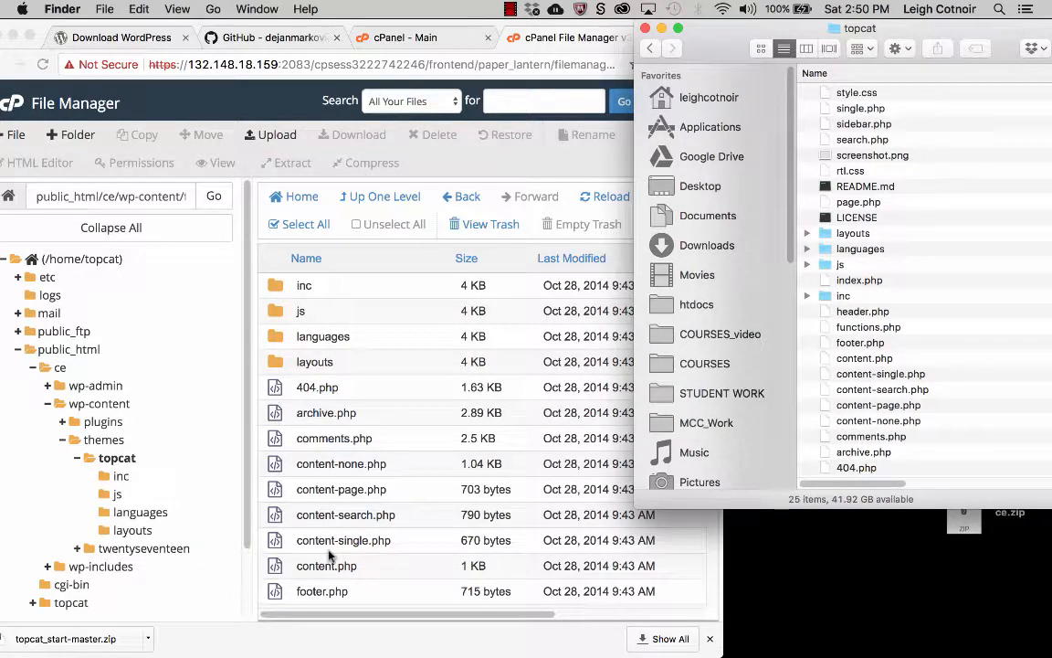
{"action": "scroll", "coordinate": [873, 148], "scroll_direction": "up", "scroll_amount": 2}
{"action": "left_click", "coordinate": [860, 376]}
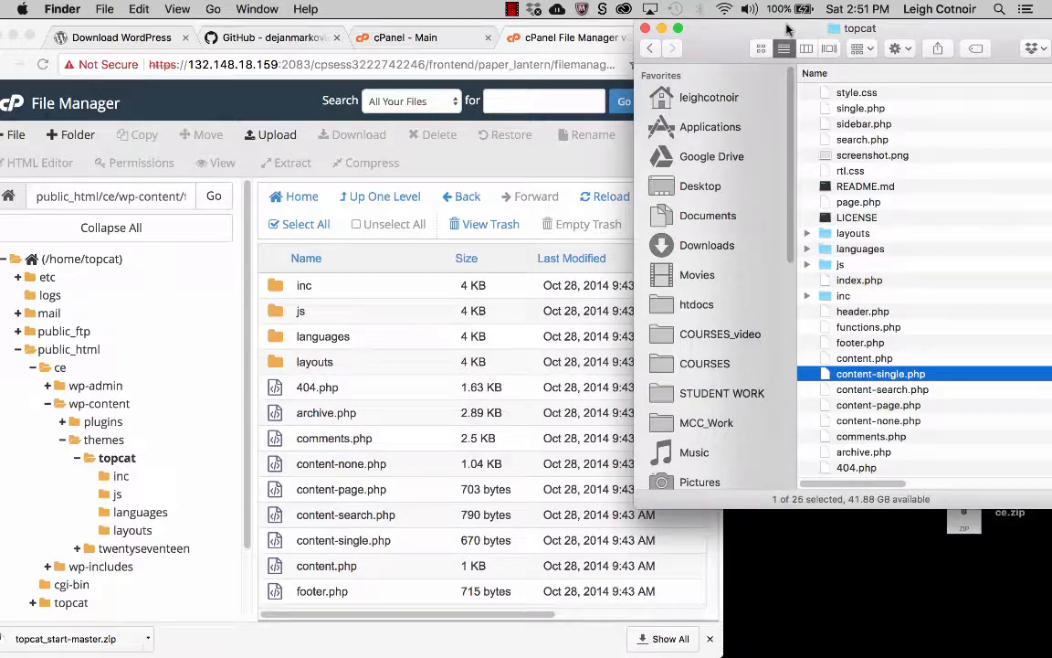
Step: Open the server copy of content-none.php from the topcat theme in the File Manager's code editor
{"action": "left_click", "coordinate": [317, 413]}
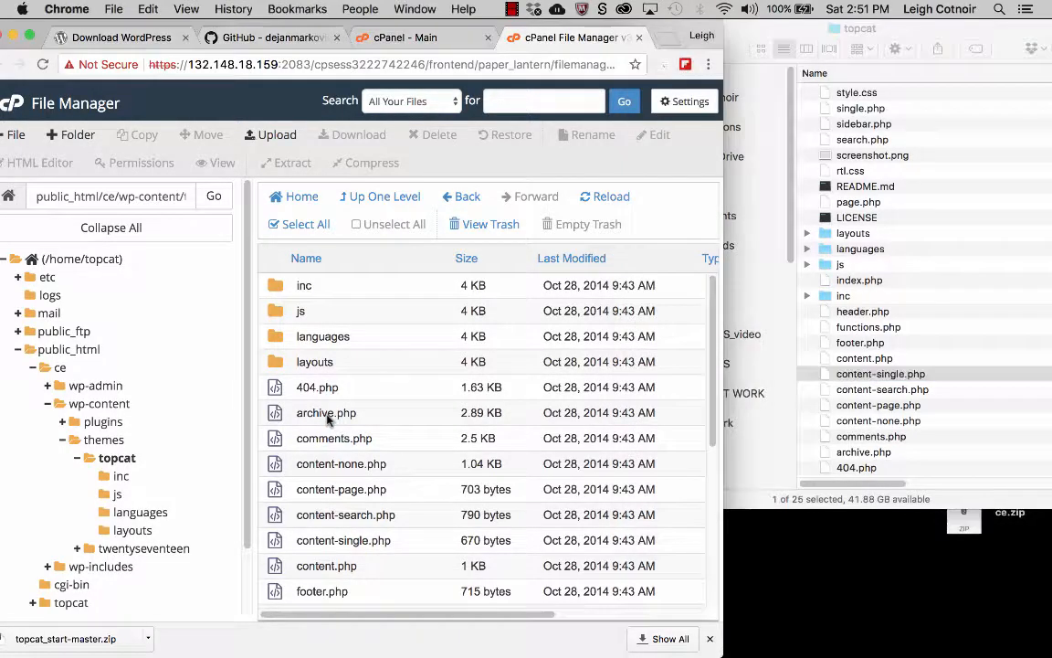
{"action": "left_click", "coordinate": [311, 464]}
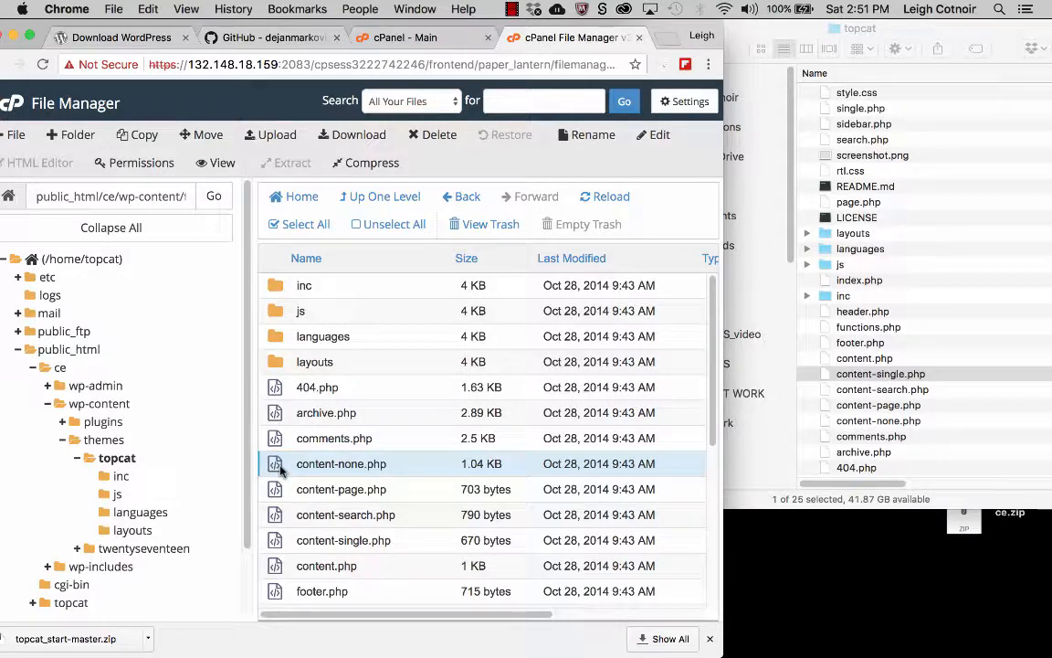
{"action": "left_click", "coordinate": [660, 135]}
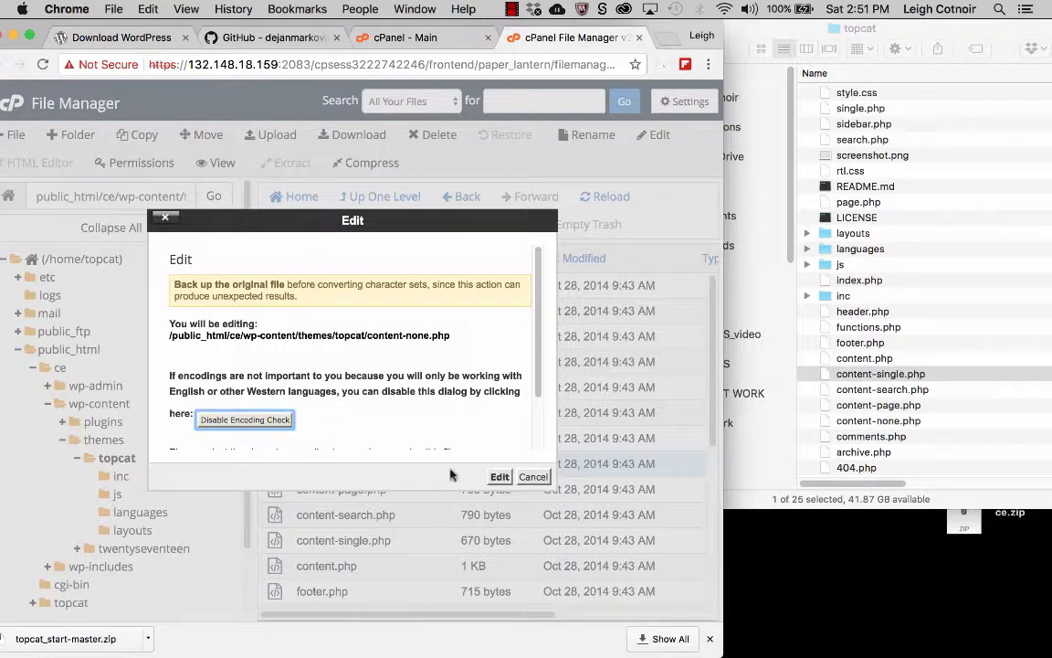
{"action": "left_click", "coordinate": [500, 476]}
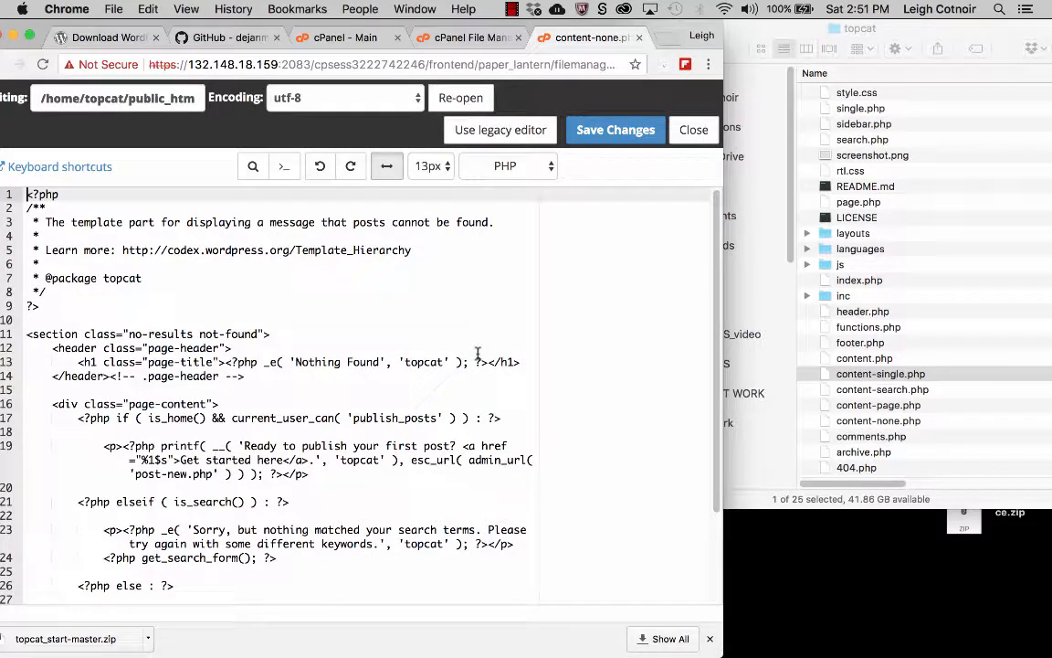
Step: Review the code of content-none.php from its header comment to the closing section tag, then close the editor without saving
{"action": "scroll", "coordinate": [477, 353], "scroll_direction": "down", "scroll_amount": 3}
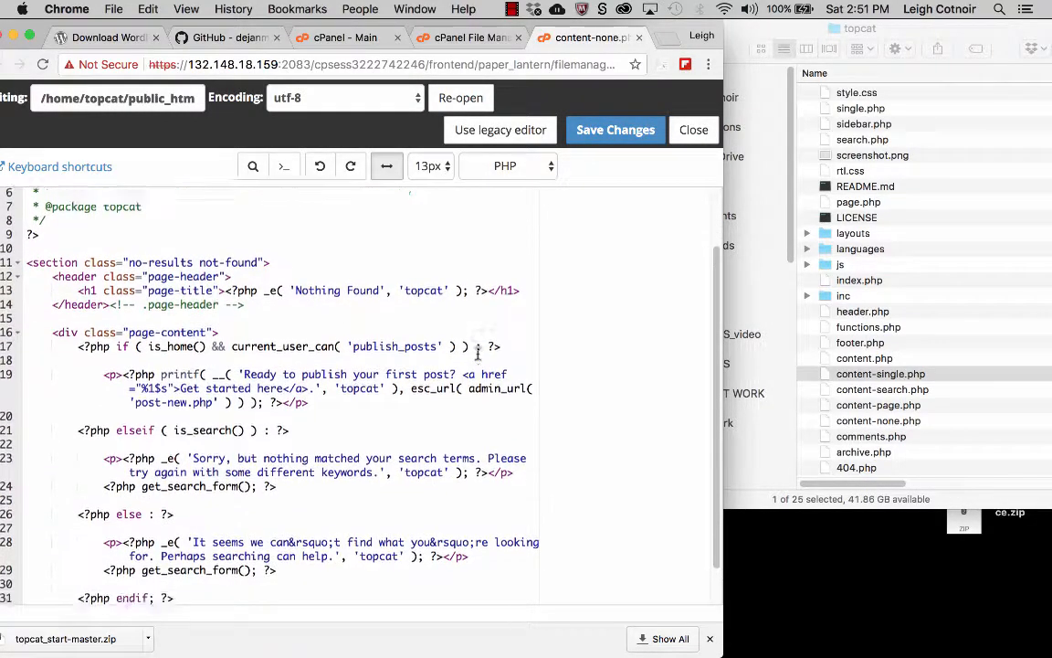
{"action": "scroll", "coordinate": [319, 329], "scroll_direction": "up", "scroll_amount": 3}
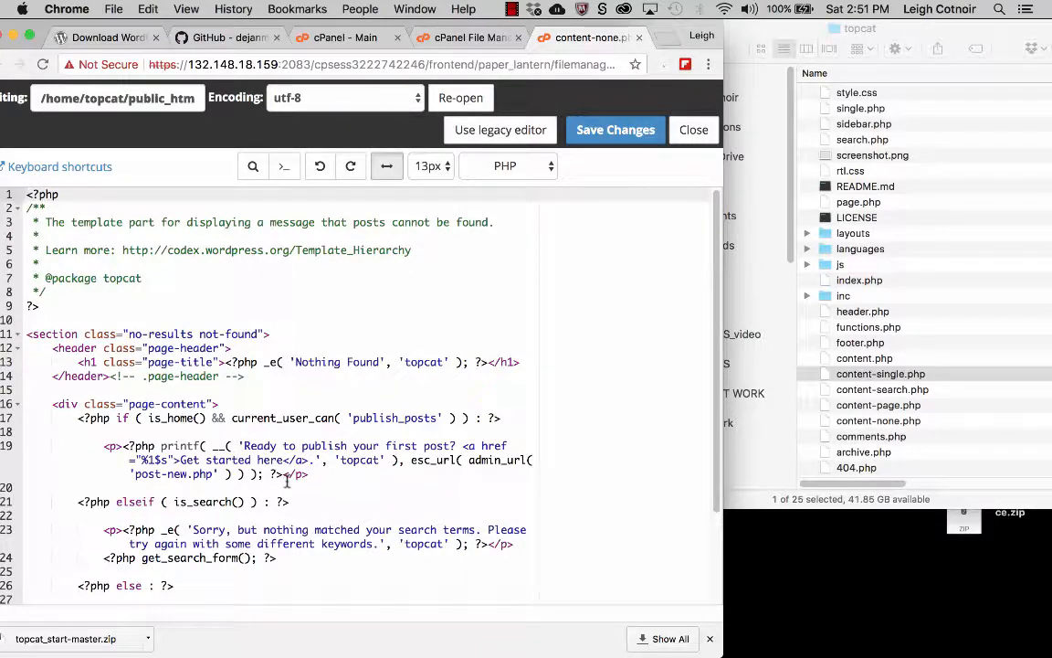
{"action": "scroll", "coordinate": [287, 480], "scroll_direction": "down", "scroll_amount": 5}
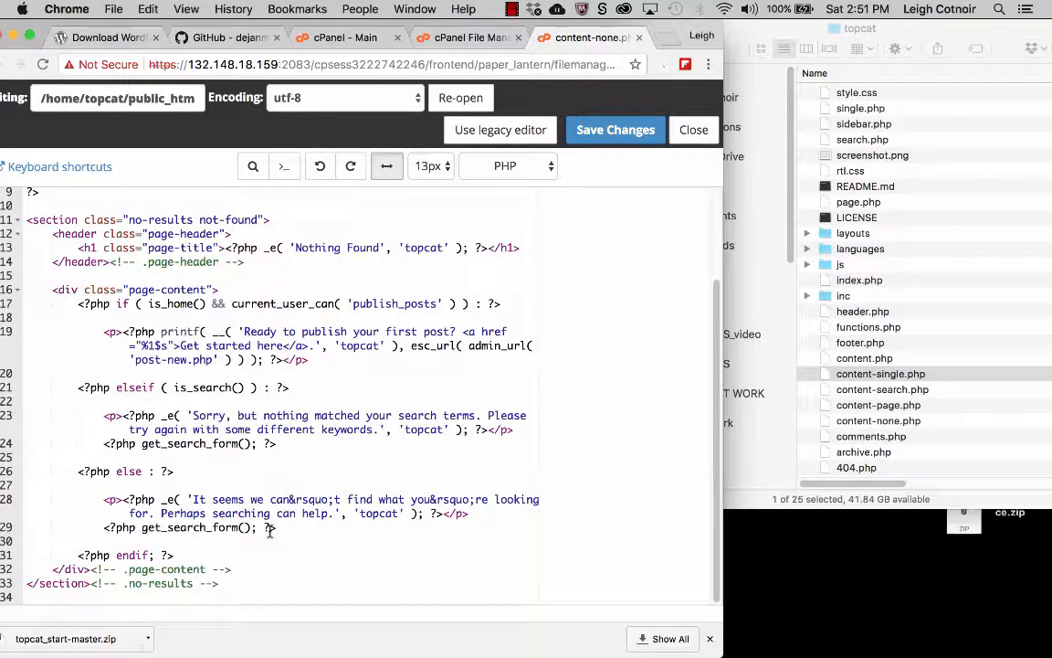
{"action": "left_click", "coordinate": [693, 129]}
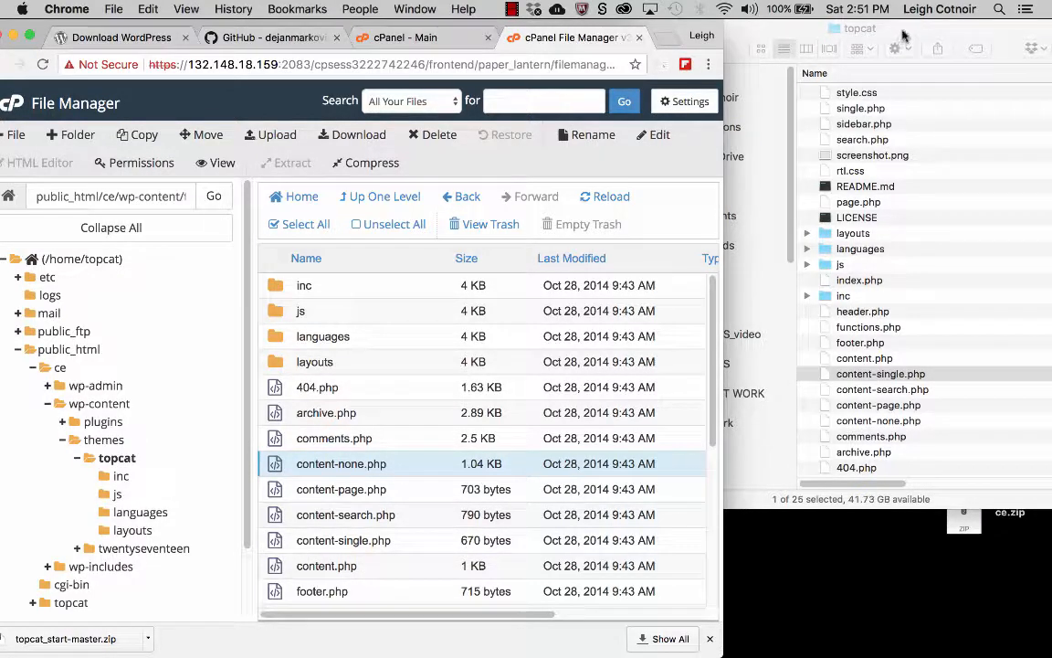
Step: Hide the browser, move the local topcat Finder window to the opposite side of the desktop and select its layouts folder
{"action": "left_click", "coordinate": [813, 31]}
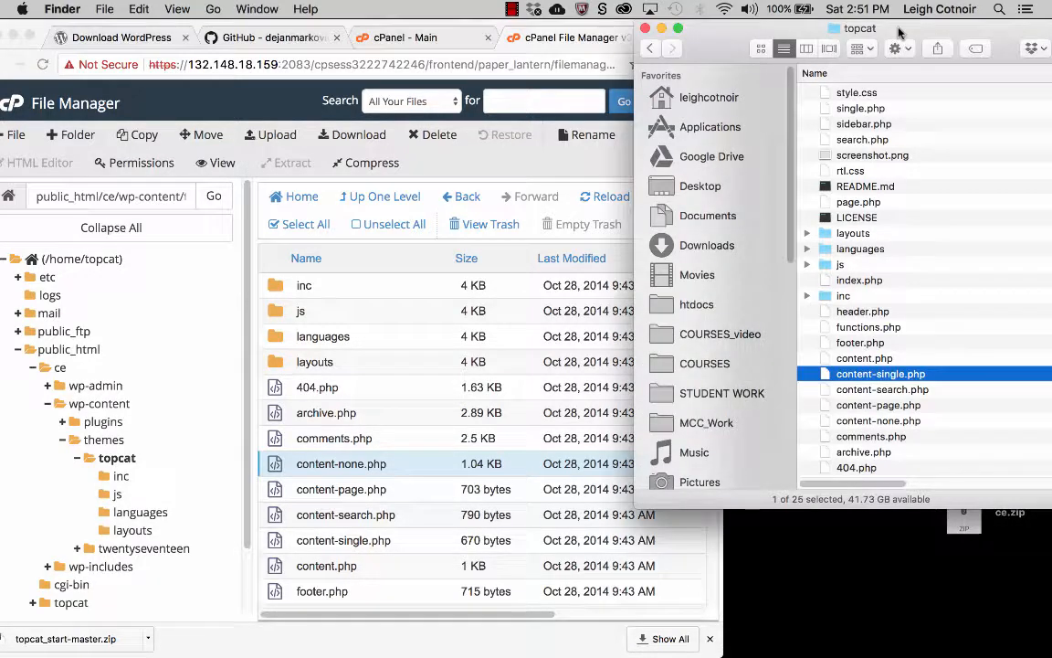
{"action": "left_click", "coordinate": [13, 38]}
{"action": "left_click_drag", "start_coordinate": [728, 27], "coordinate": [132, 9]}
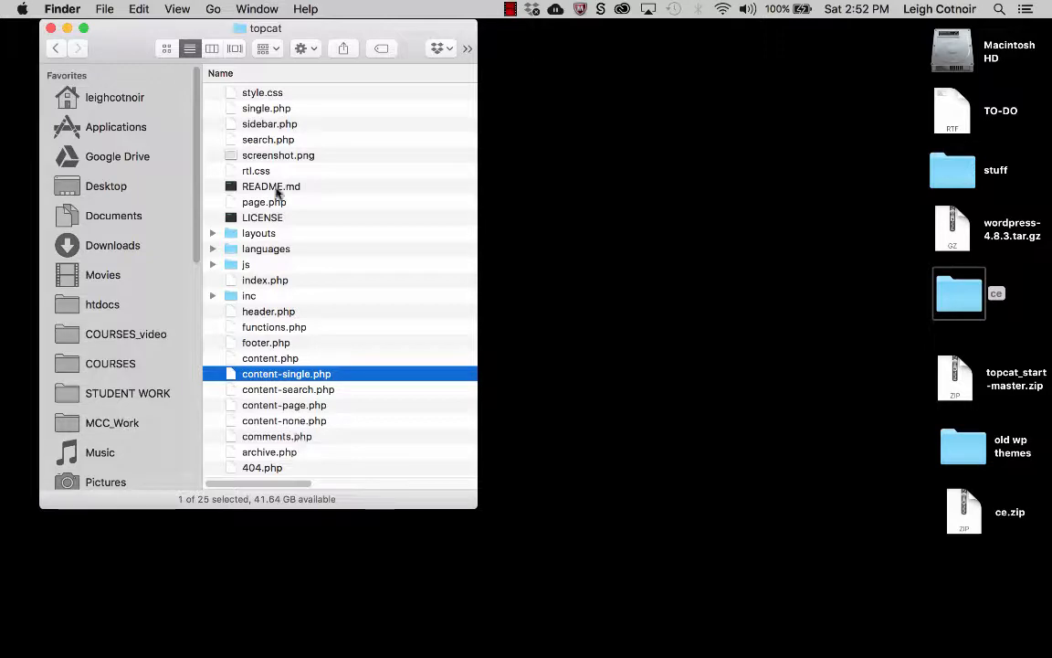
{"action": "left_click", "coordinate": [232, 236]}
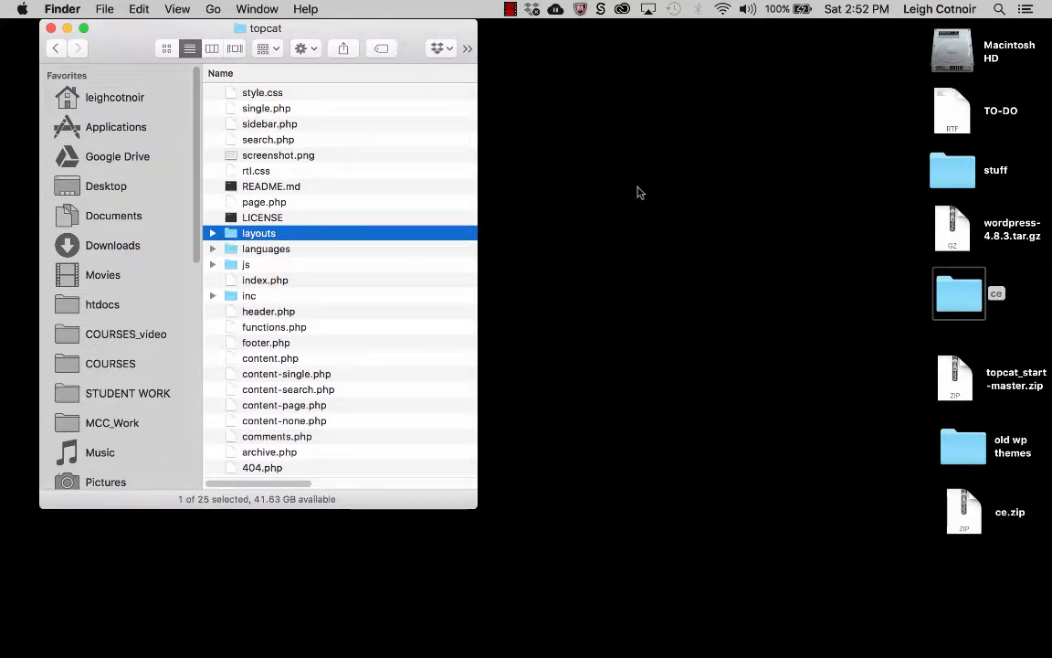
Step: Move the topcat Finder window back, switch to Google Chrome and position the browser window beside the local folder
{"action": "left_click_drag", "start_coordinate": [182, 29], "coordinate": [761, 5]}
{"action": "mouse_move", "coordinate": [2, 187]}
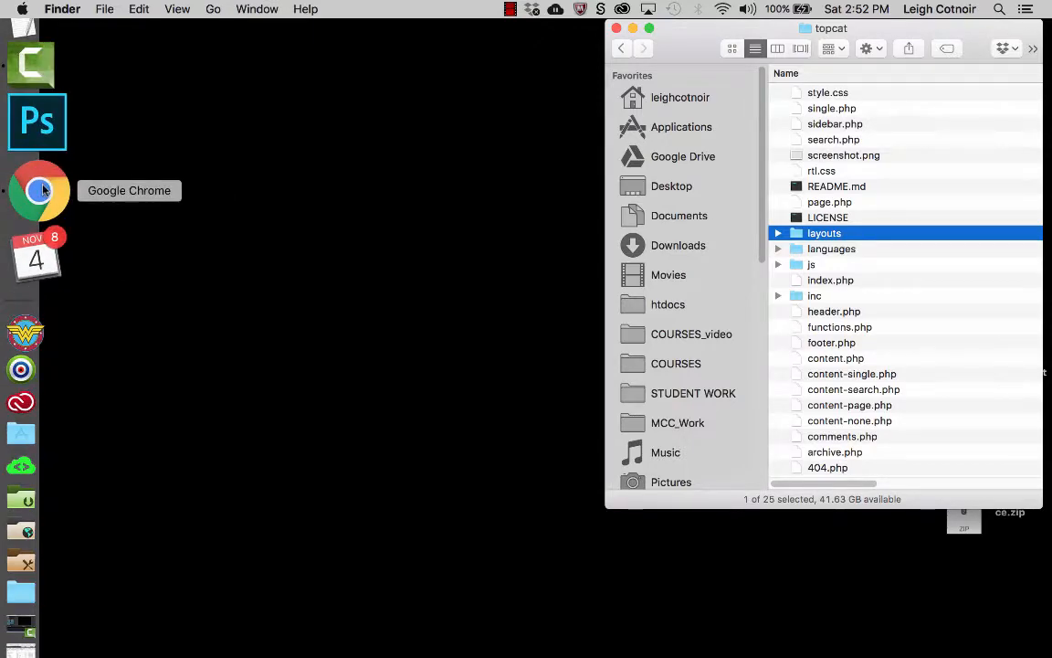
{"action": "left_click", "coordinate": [40, 190]}
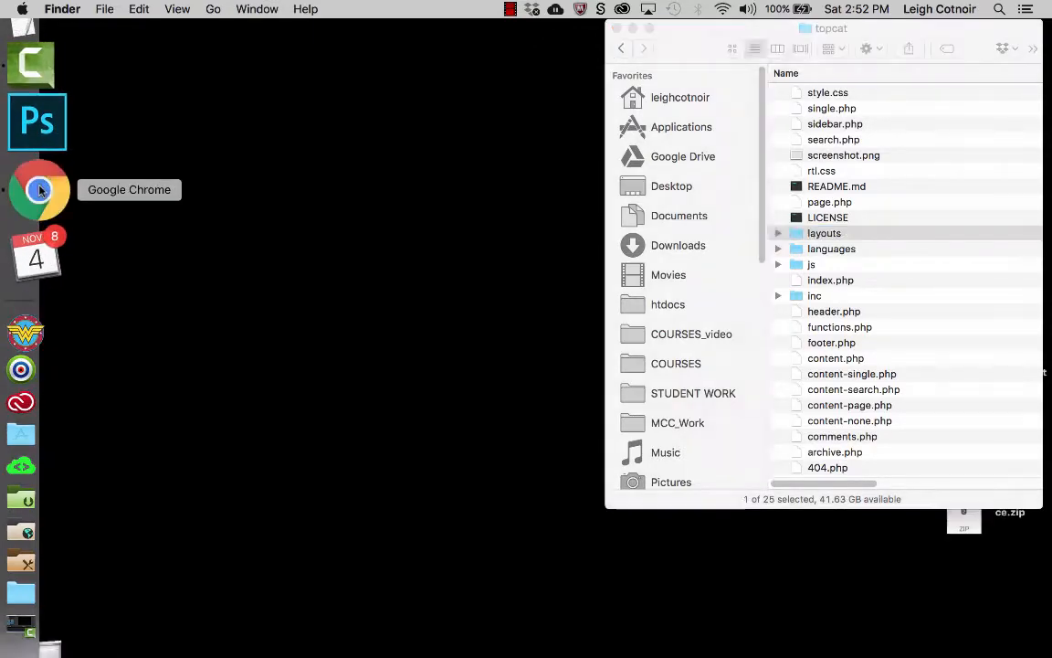
{"action": "left_click_drag", "start_coordinate": [393, 34], "coordinate": [427, 33]}
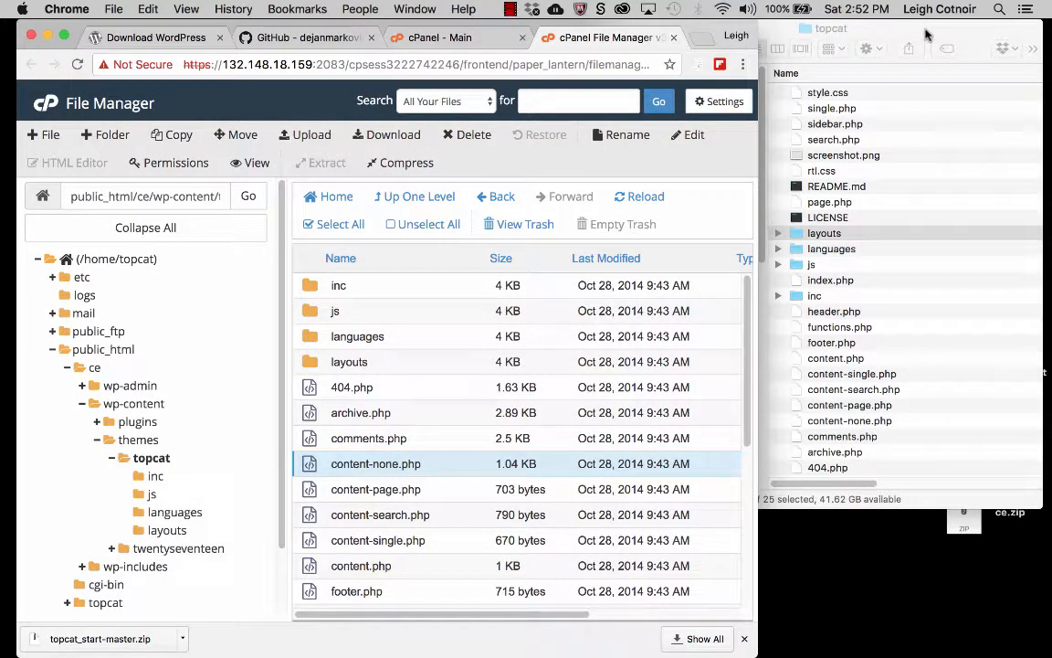